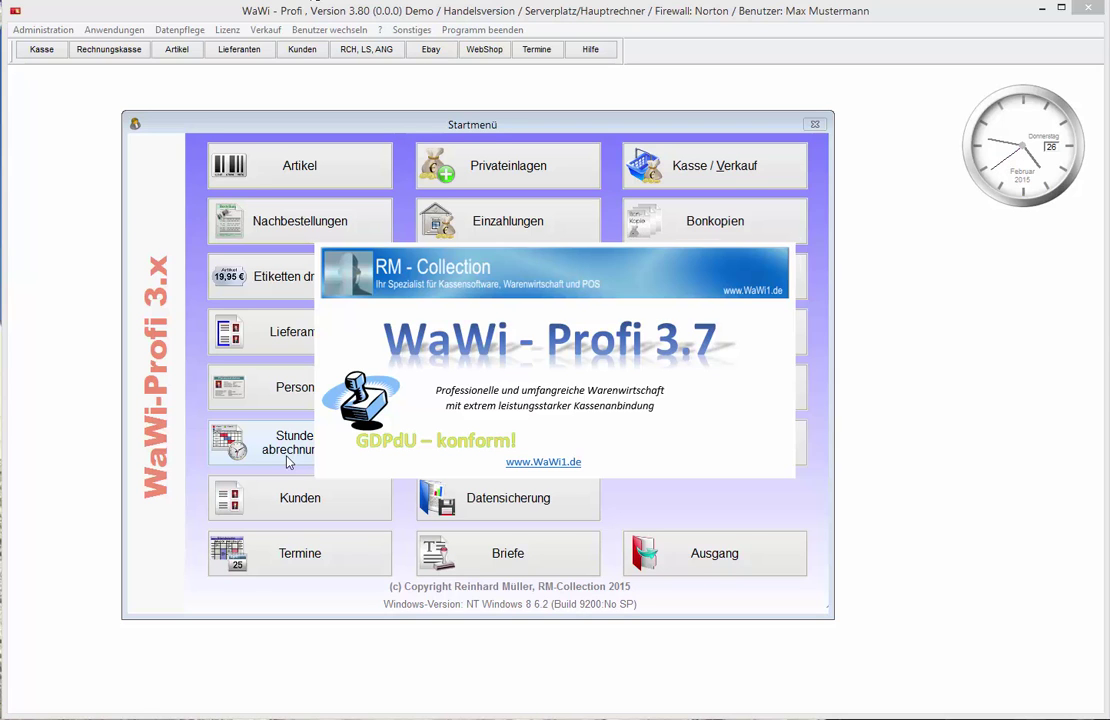
Open the hours lists up to 31.01.2015 and show the selected employee's sheet for January 2015
click(287, 455)
click(345, 333)
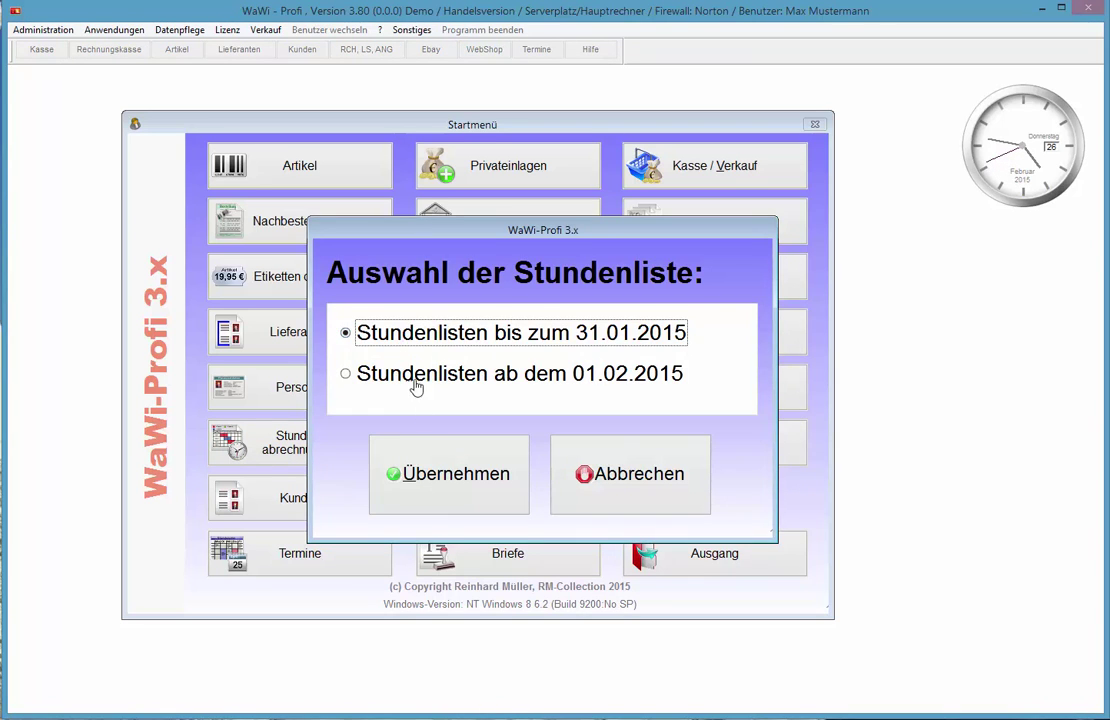
click(426, 478)
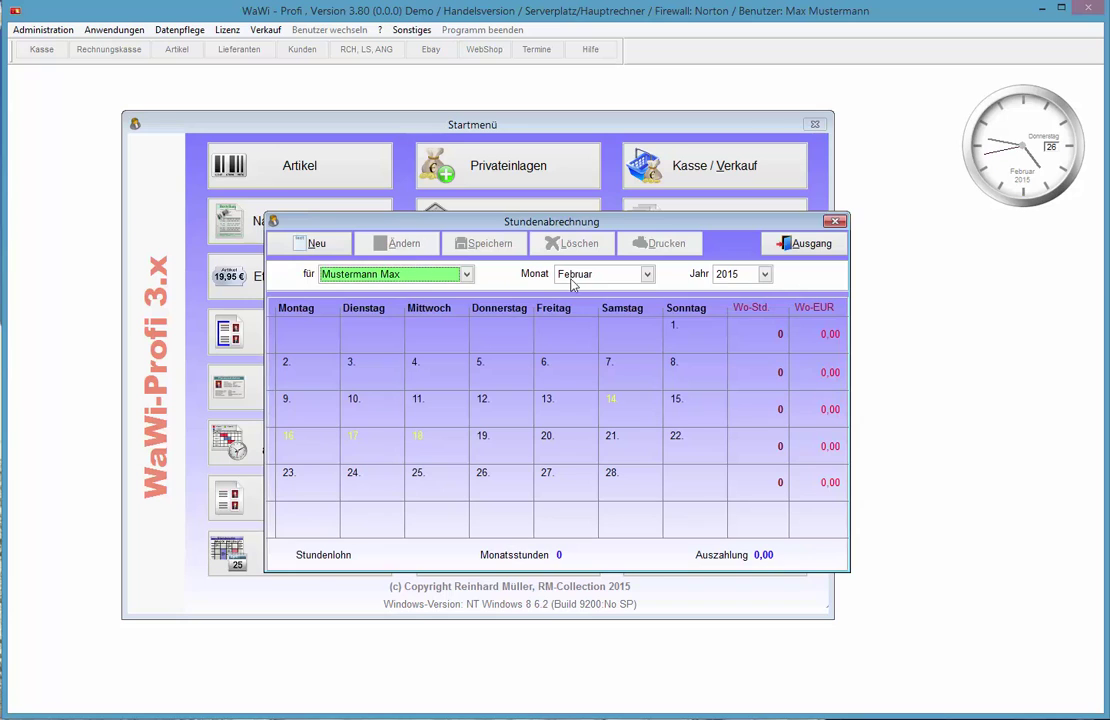
click(646, 274)
click(571, 291)
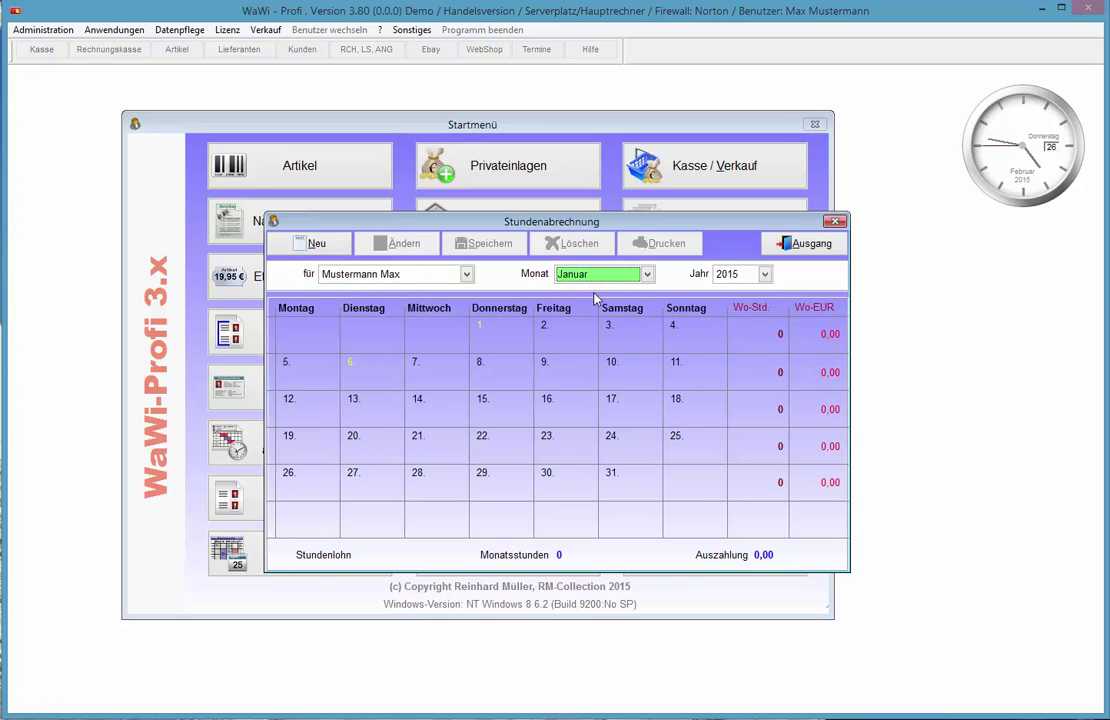
Create a new January 2015 timesheet with 3 hours on the 2nd and 4 hours on the 3rd
click(310, 243)
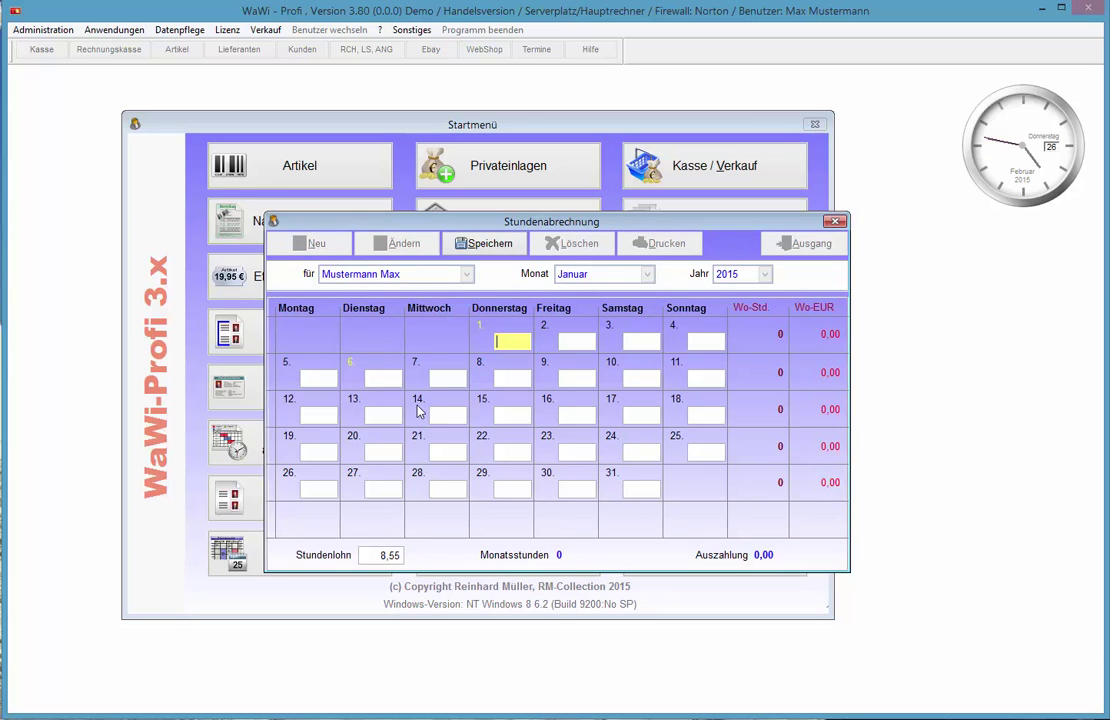
key(Tab)
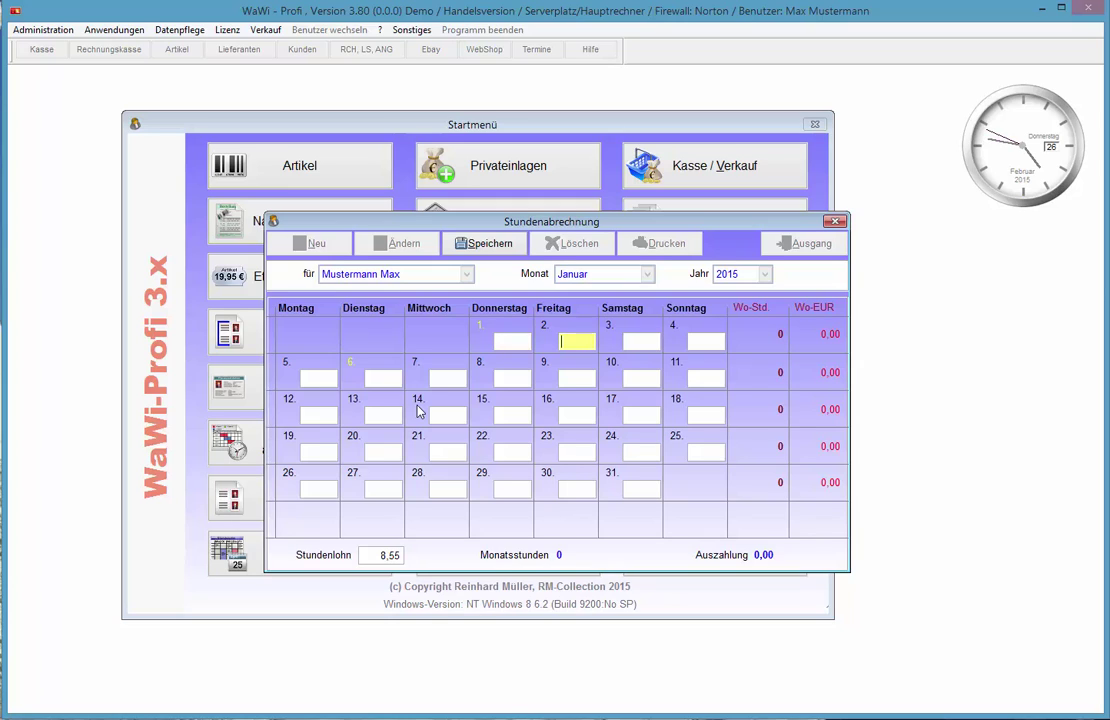
text(3)
key(Tab)
text(4)
key(Tab)
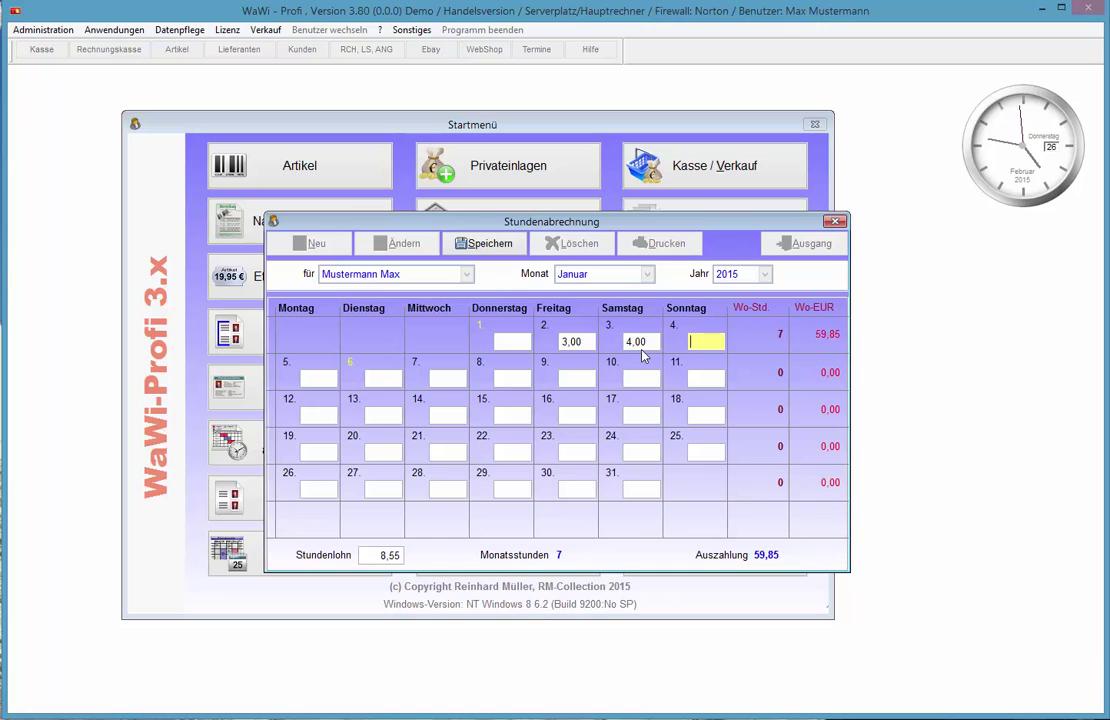
Discard the new January timesheet and close it, and back out of the hours list selection after reopening it
click(483, 243)
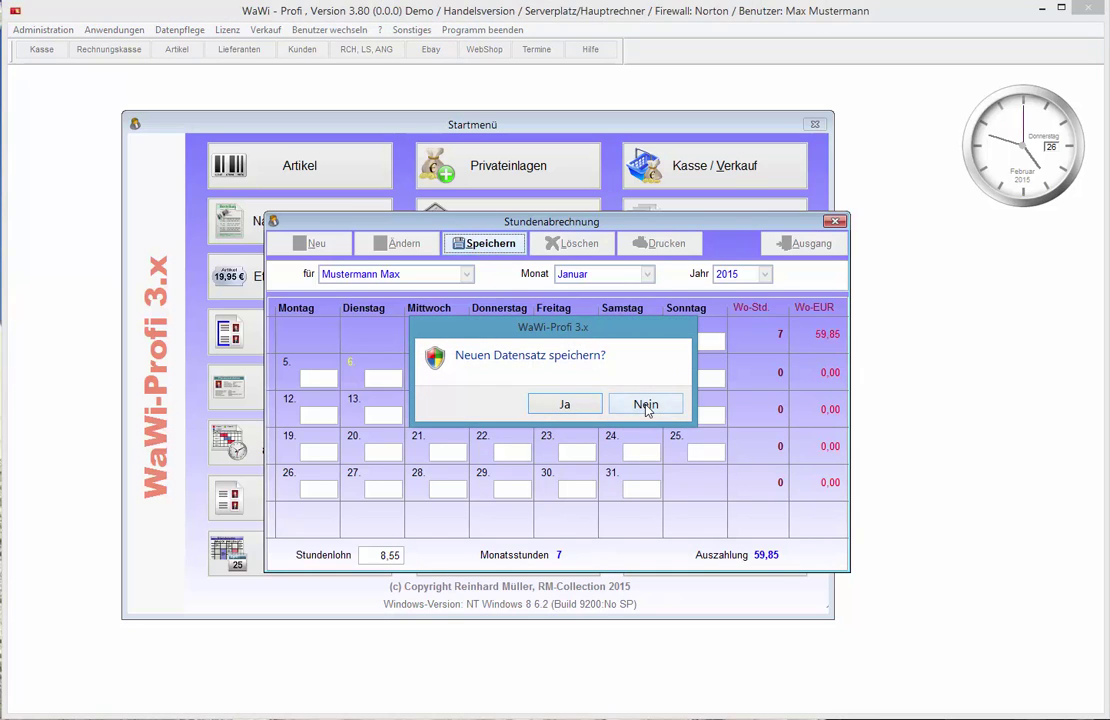
click(646, 406)
click(806, 245)
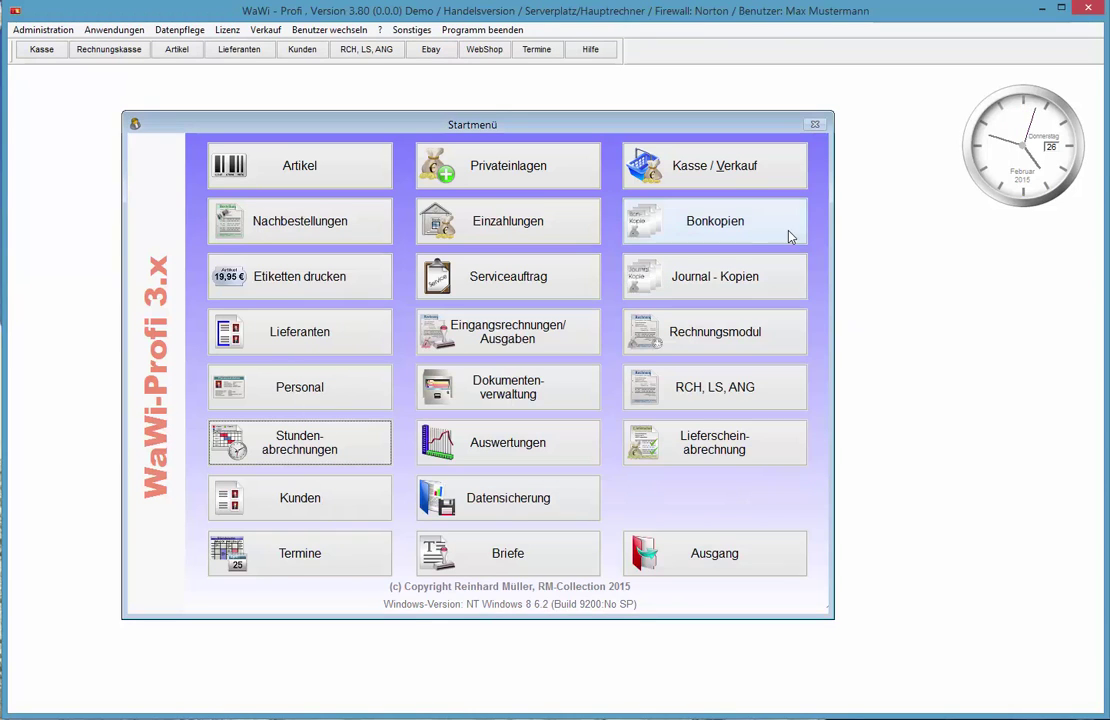
click(306, 452)
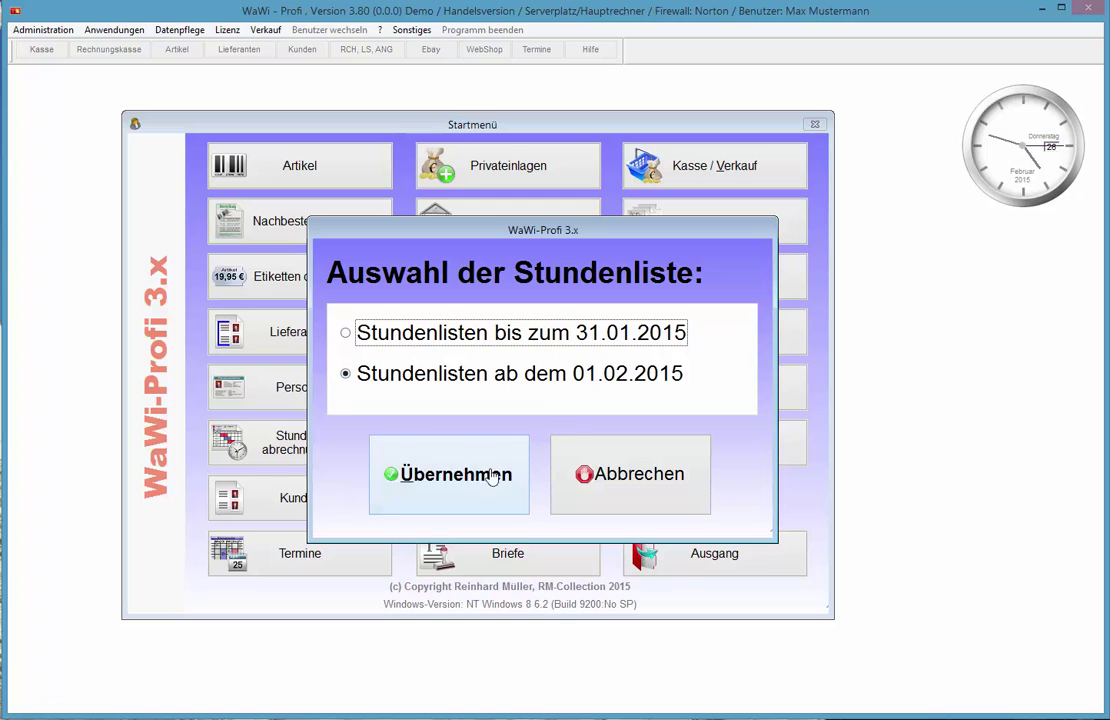
click(617, 488)
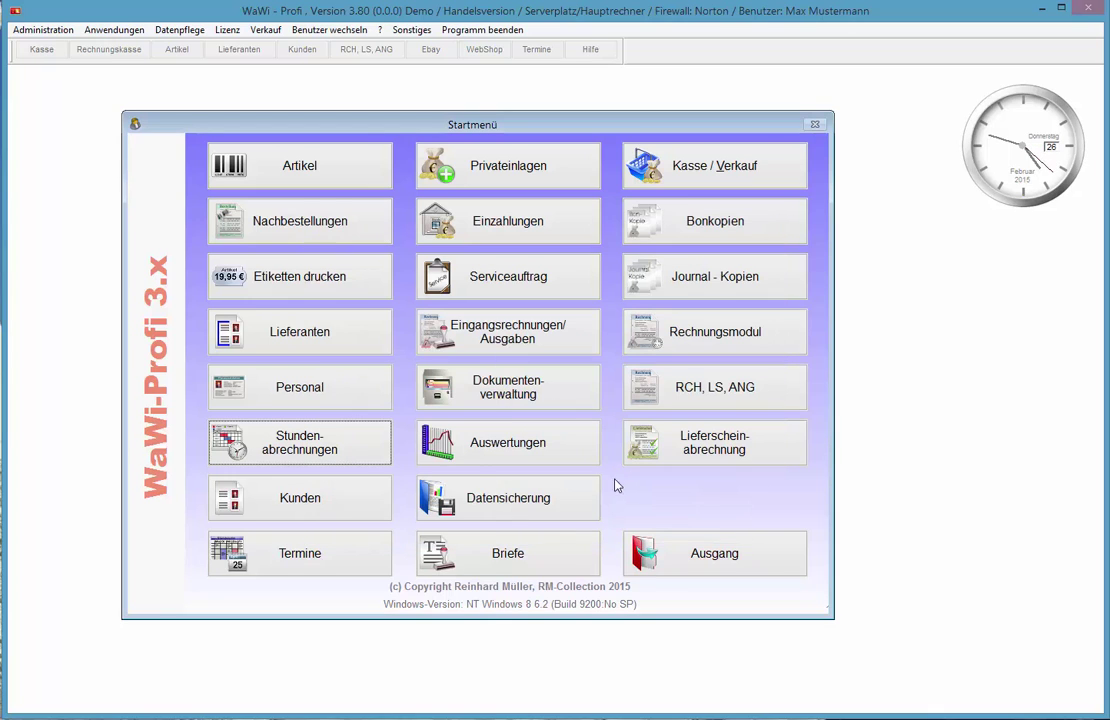
View the wage and commission settings in the first employee's personnel record, and close the record
click(338, 399)
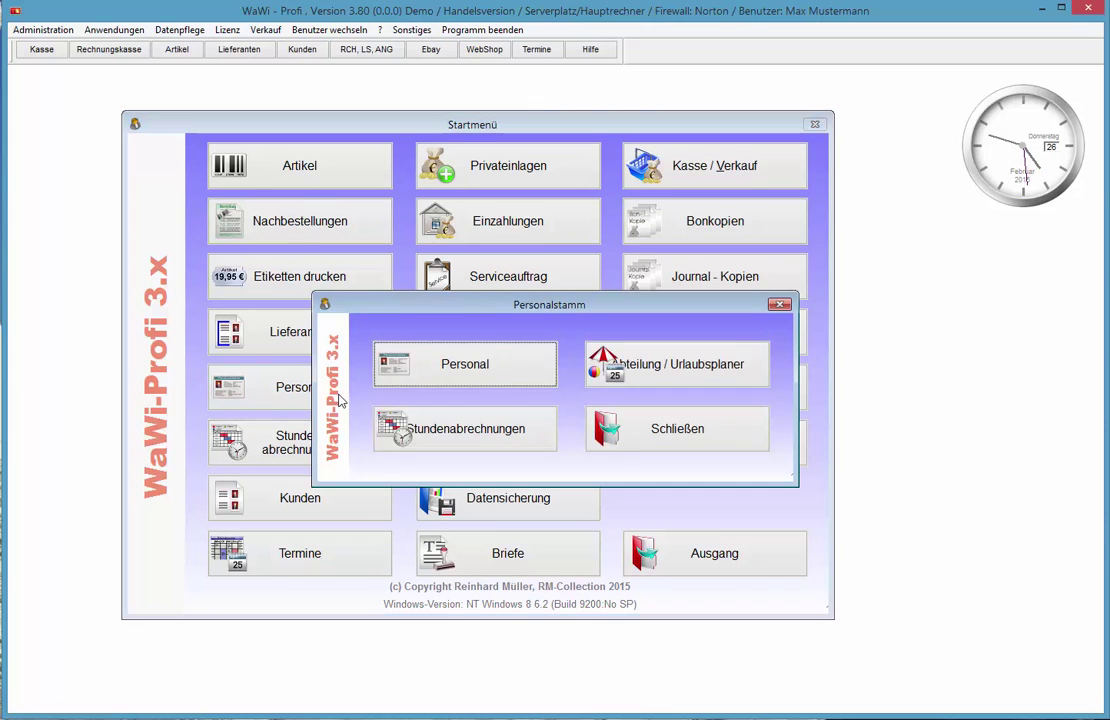
click(432, 362)
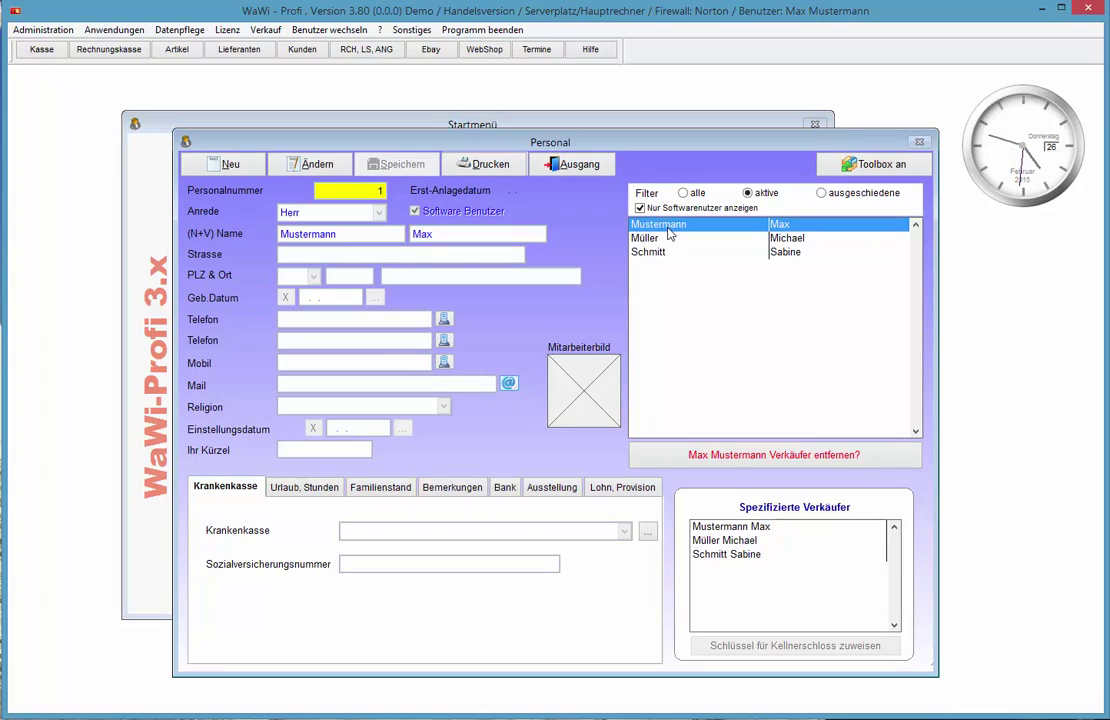
click(620, 487)
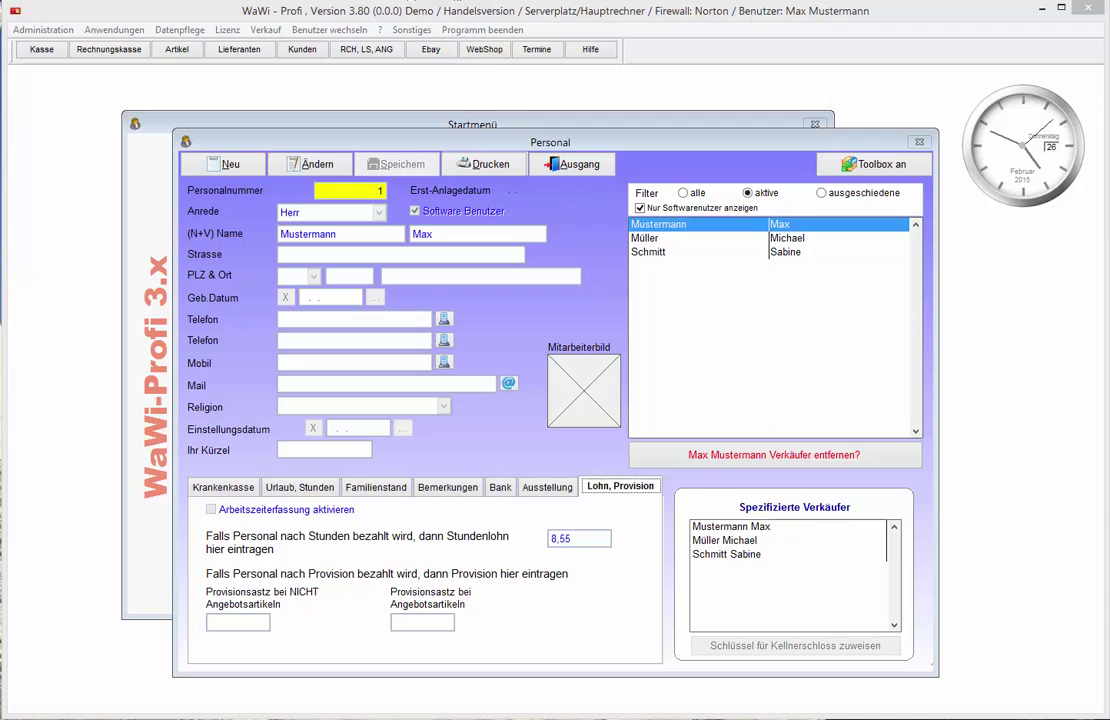
click(575, 165)
Open the public holiday administration and check the 2015 holiday list and the years offered for calculation
click(40, 30)
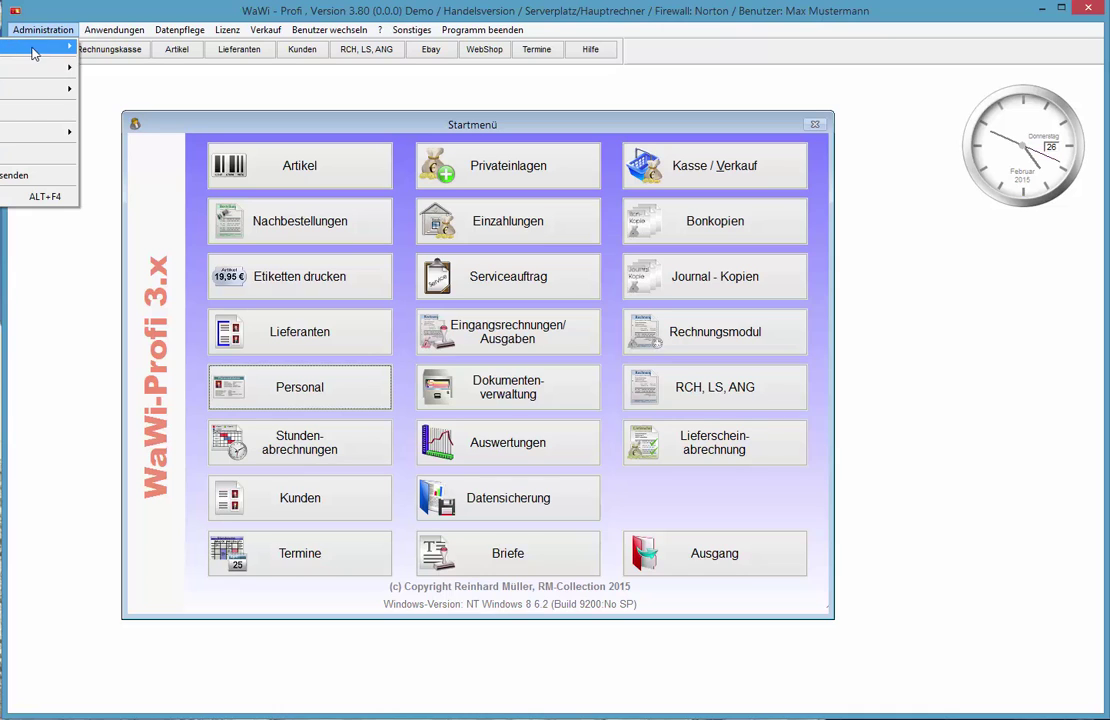
key(Return)
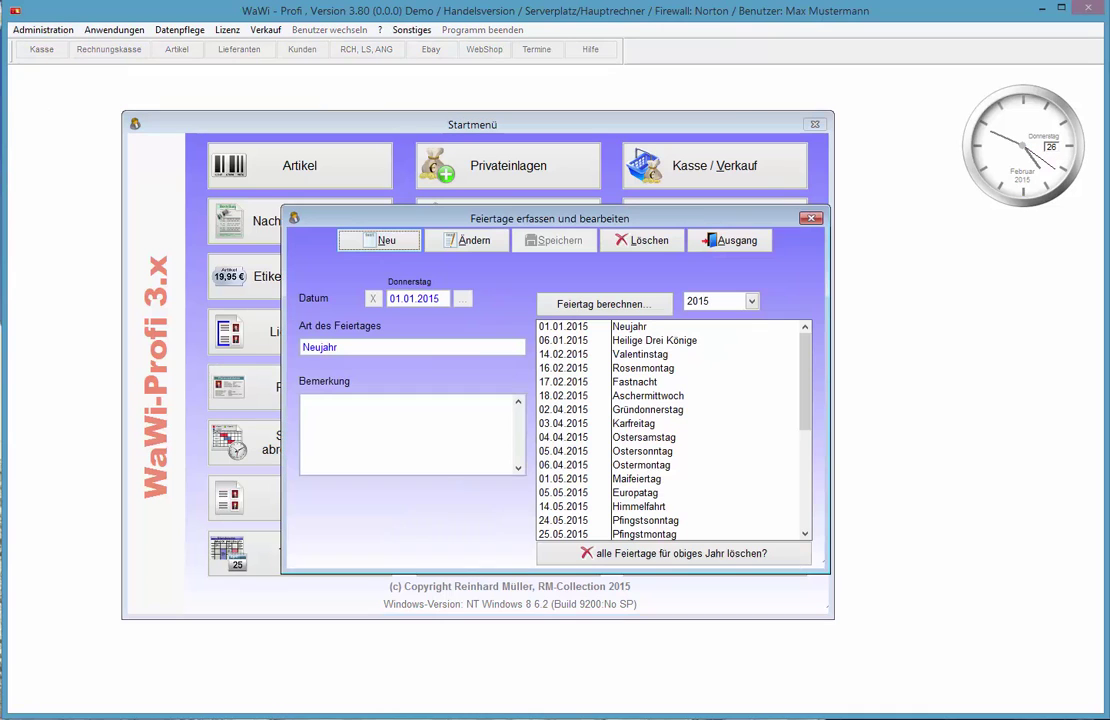
drag(806, 393, 806, 337)
click(700, 382)
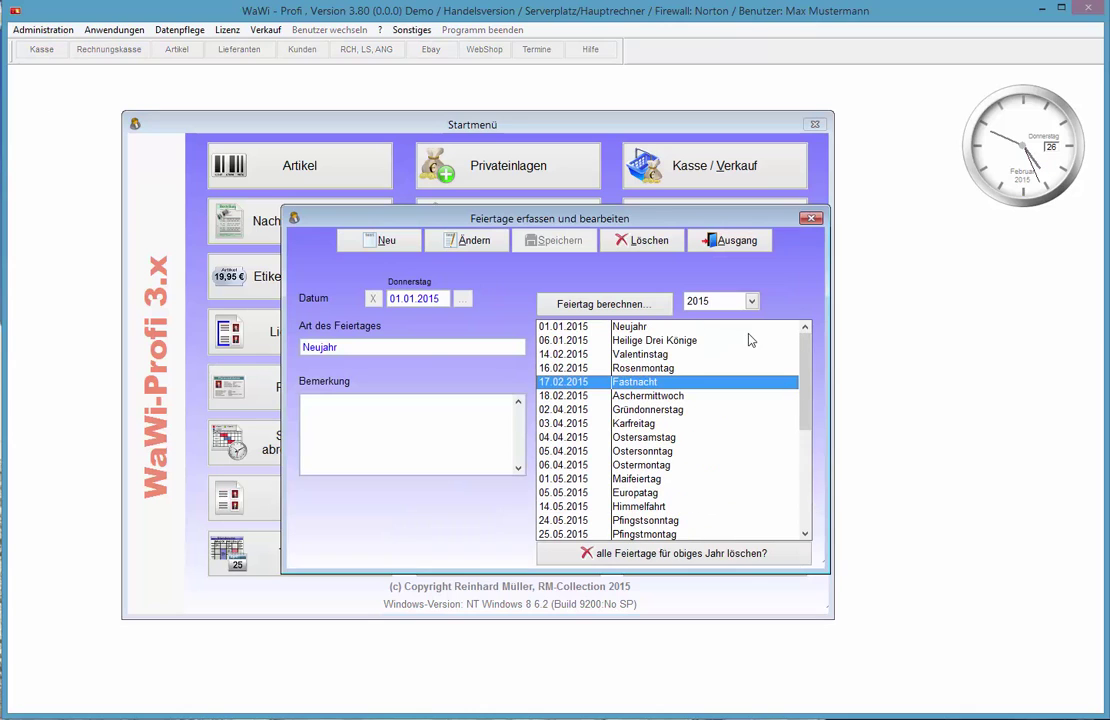
click(751, 301)
click(752, 301)
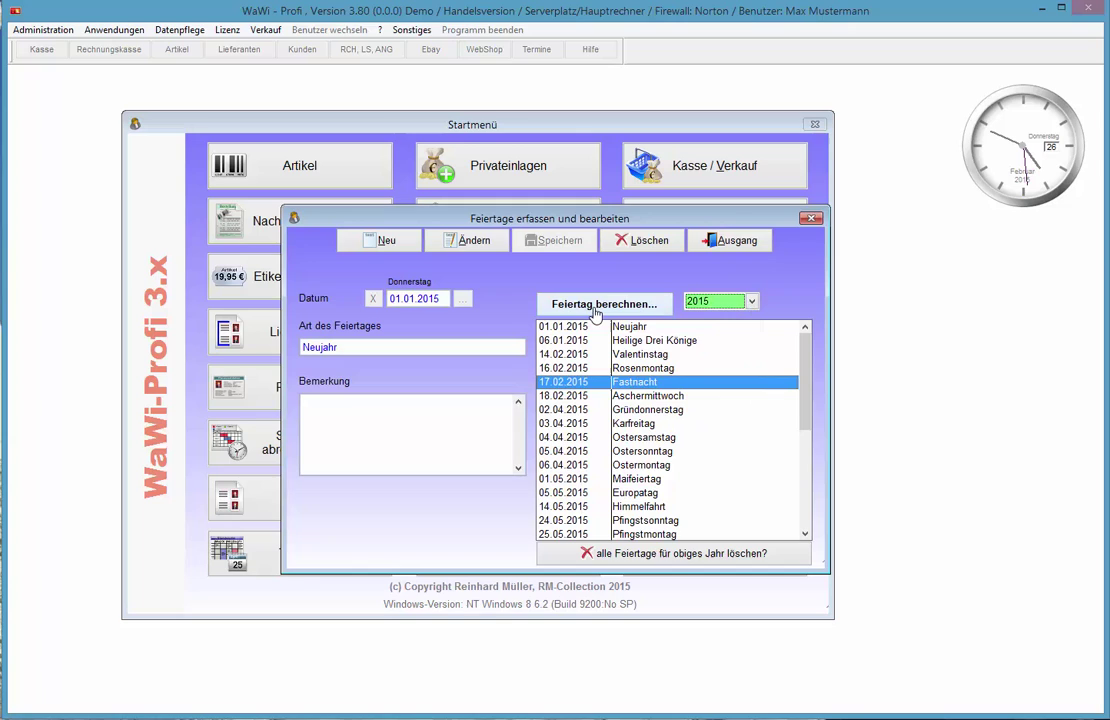
click(751, 301)
click(751, 301)
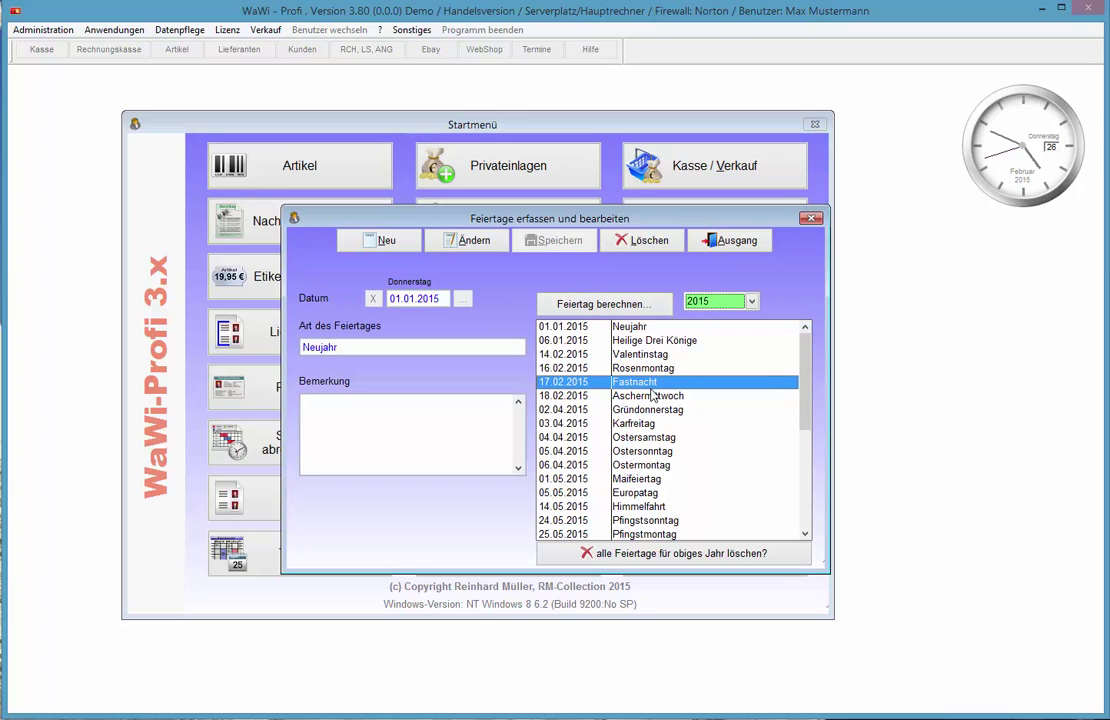
View the Valentinstag and Rosenmontag holiday entries and close the holiday administration
click(806, 392)
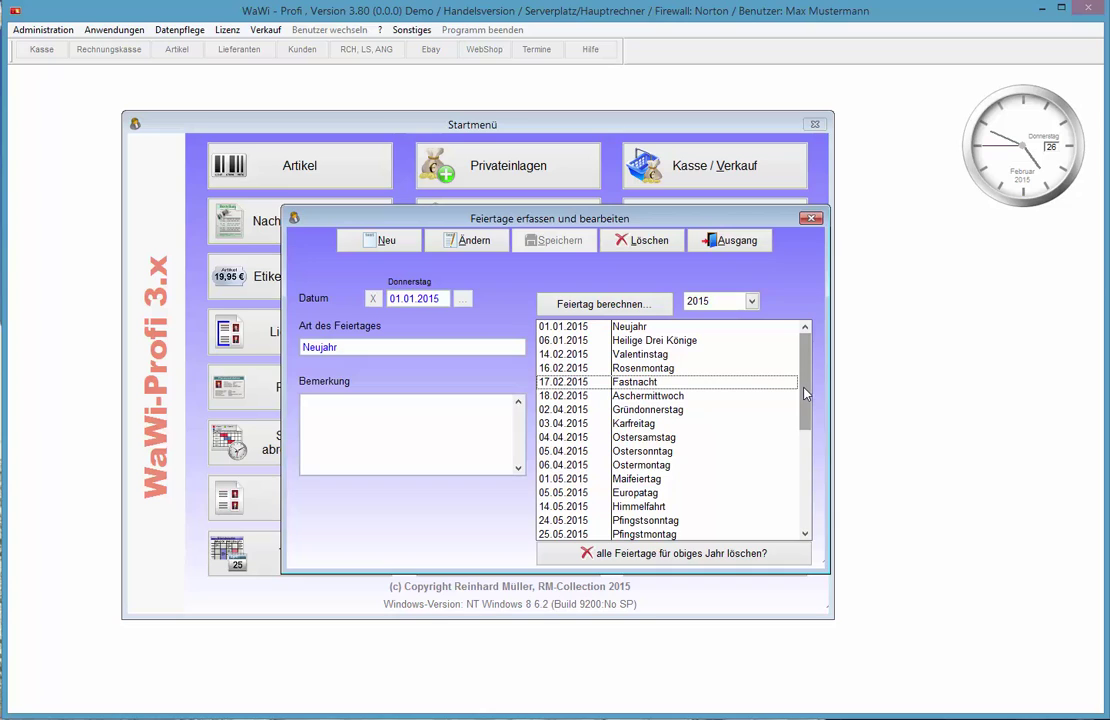
click(602, 358)
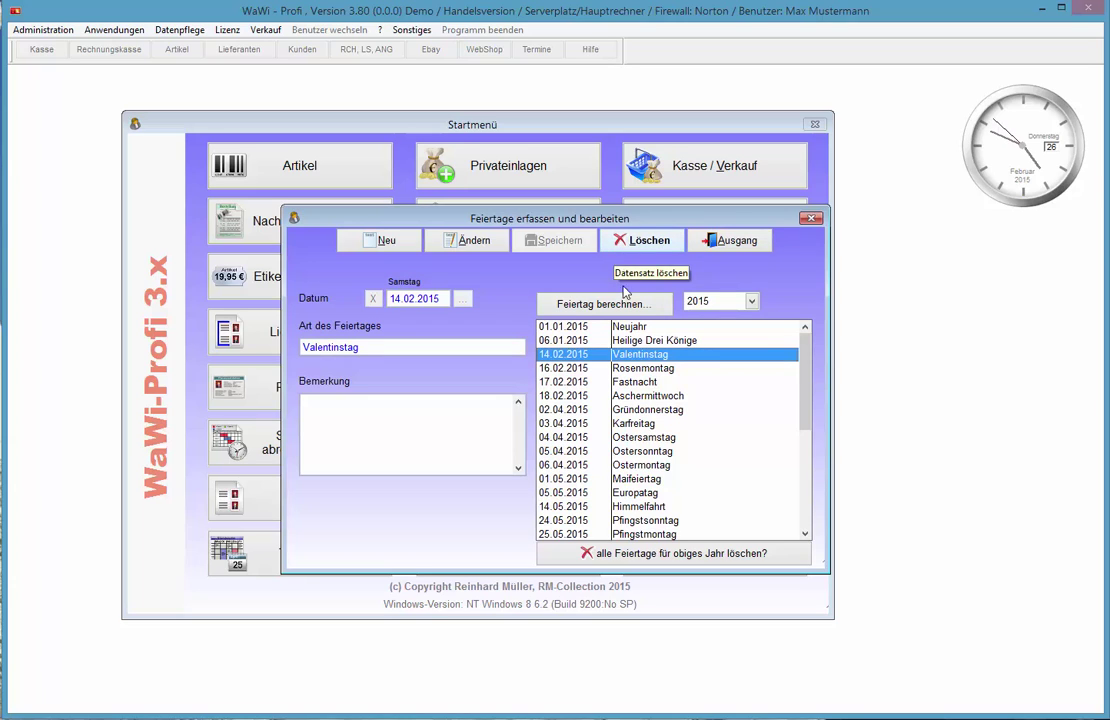
click(634, 369)
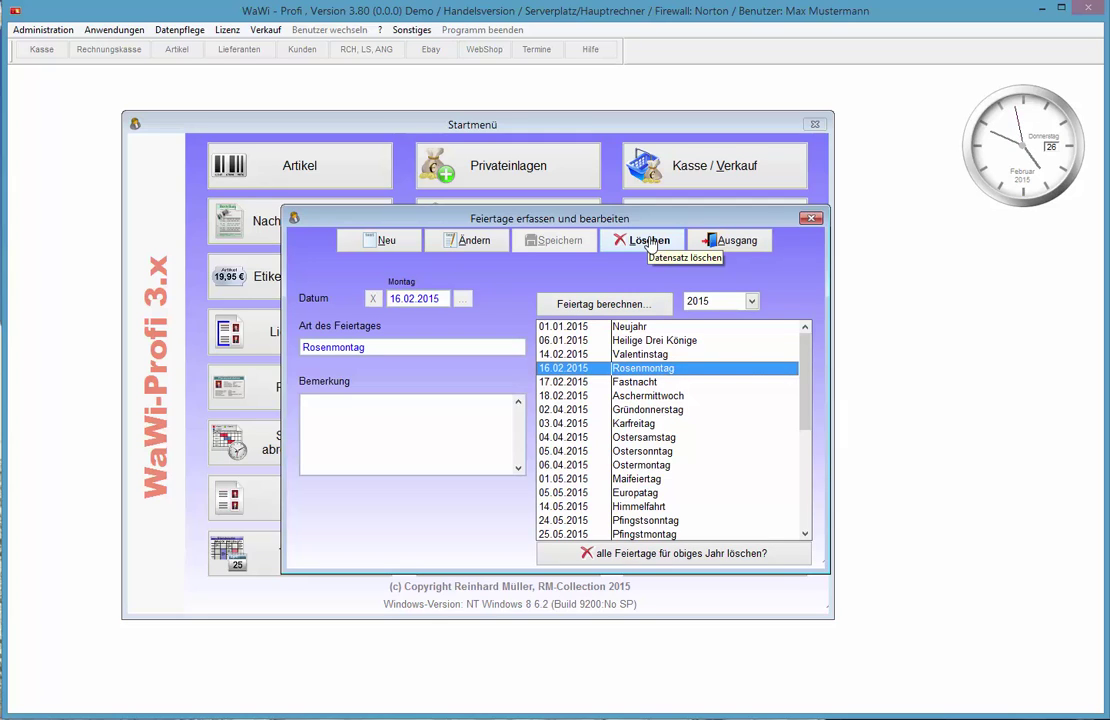
click(720, 242)
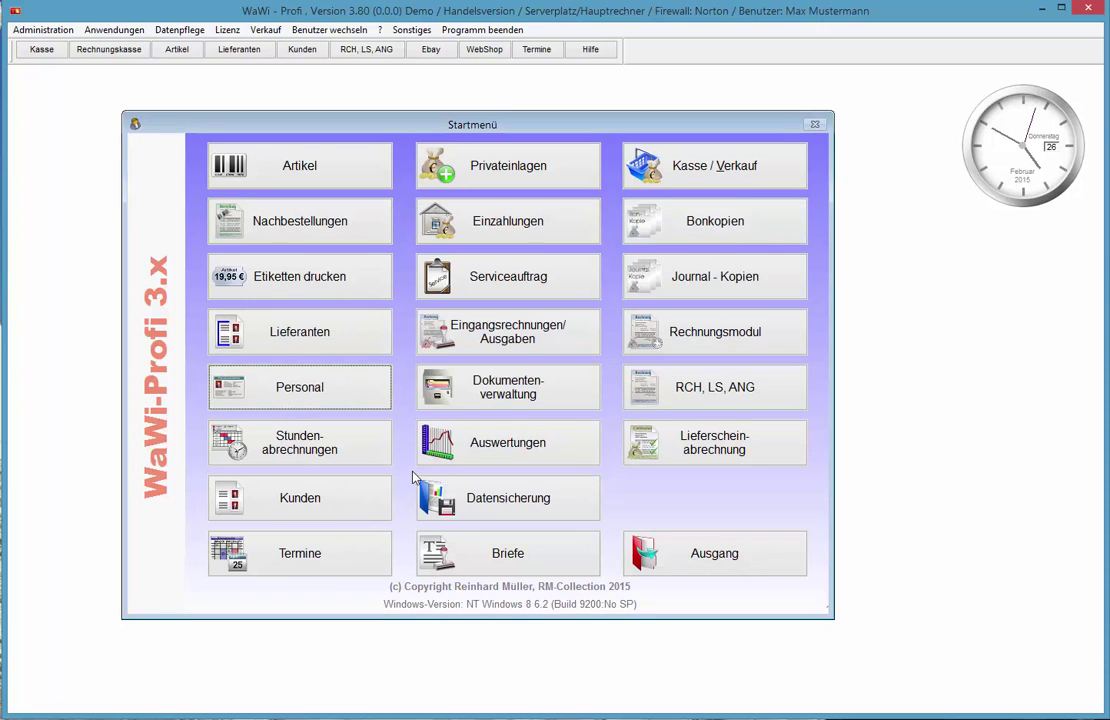
Open the hours lists from 01.02.2015 and start a new time entry for the selected employee
click(279, 447)
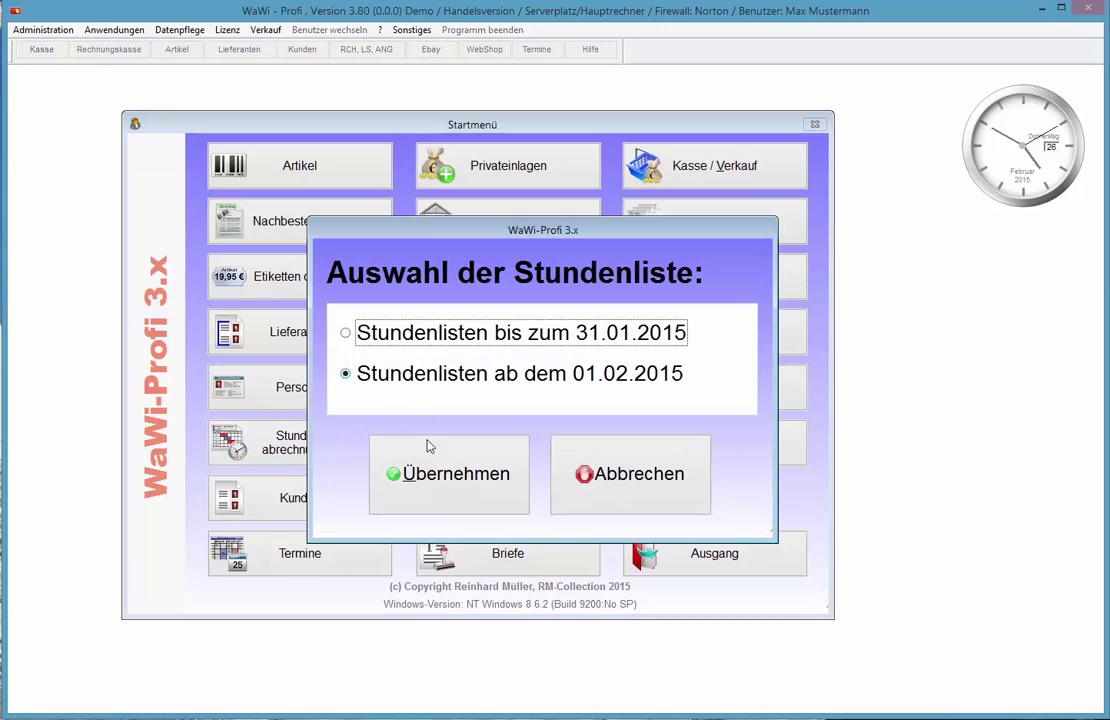
click(445, 470)
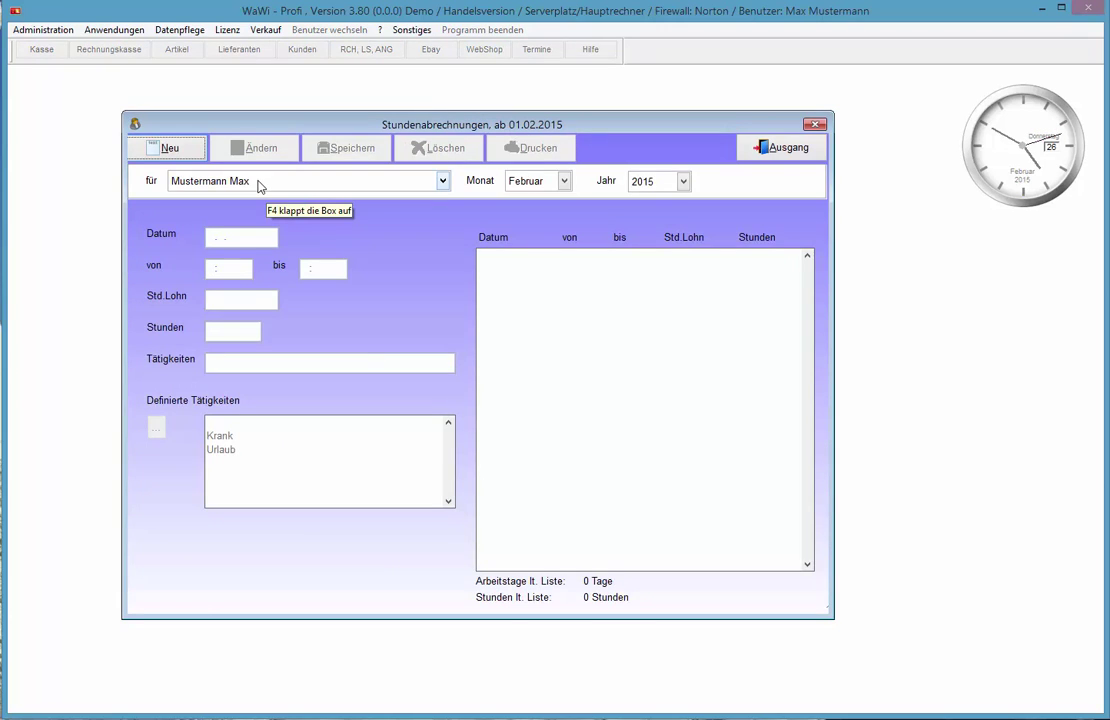
click(170, 148)
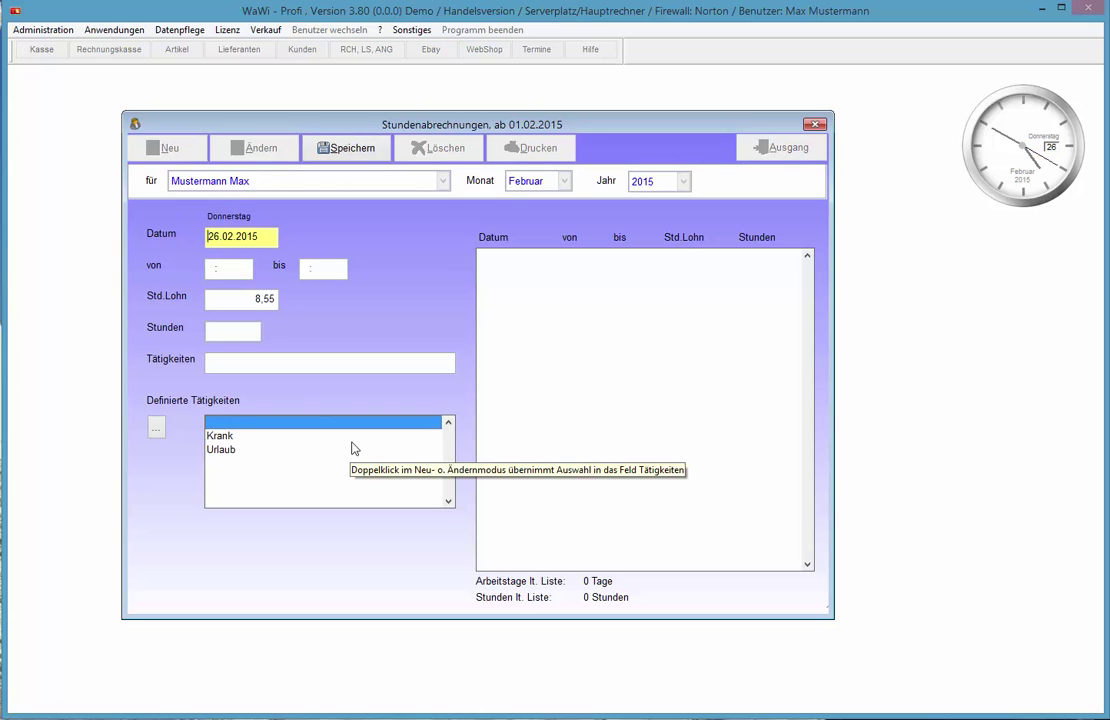
Try stepping the entry's date day by day and set it to 14.02.2015
key(Down)
key(Down)
key(Down)
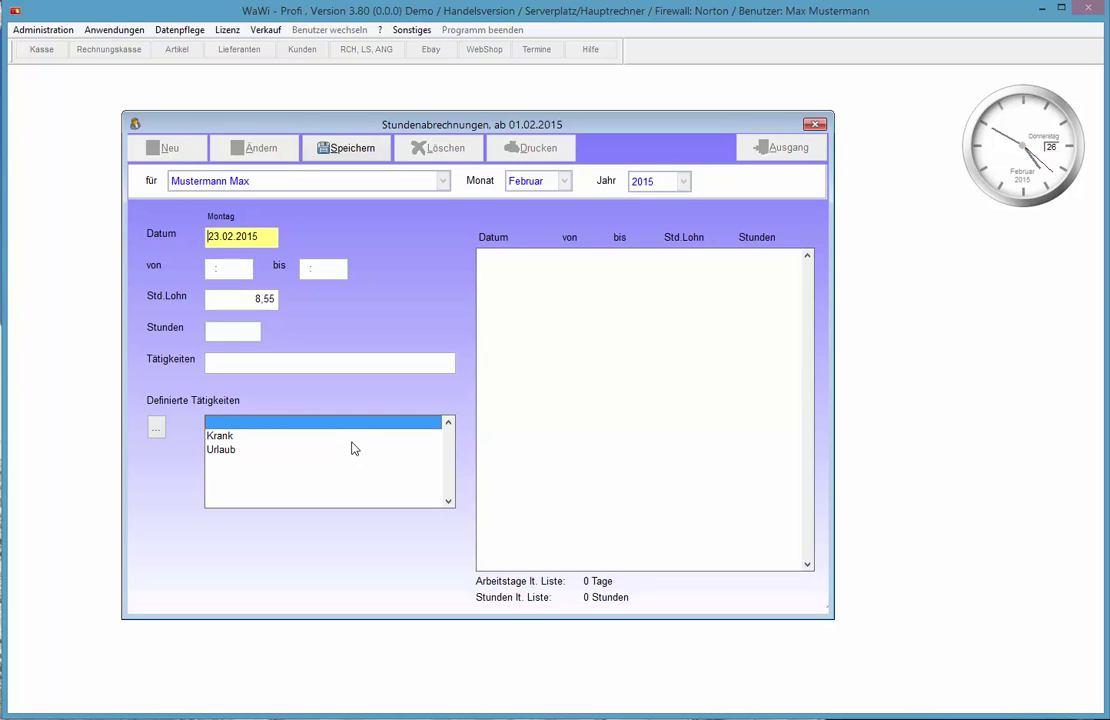
key(Up)
key(Up)
key(Home)
key(Home)
text(14)
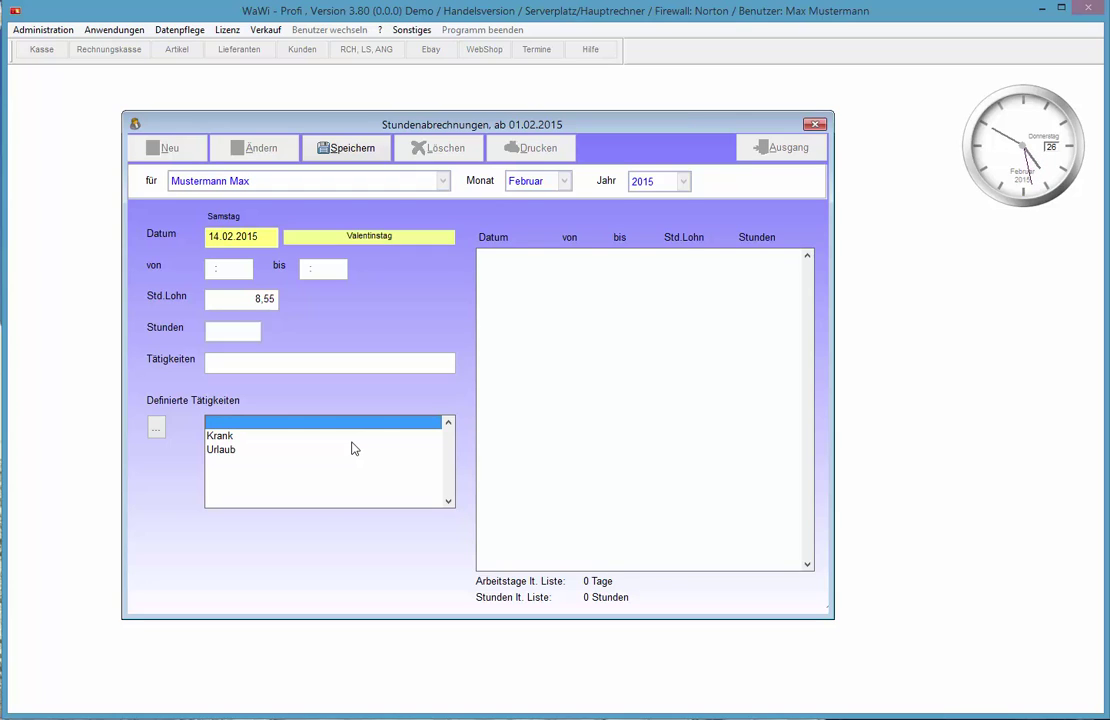
Advance the entry's date to 15.02.2015 and discard the new entry without saving
mouse_move(221, 236)
key(plus)
click(358, 161)
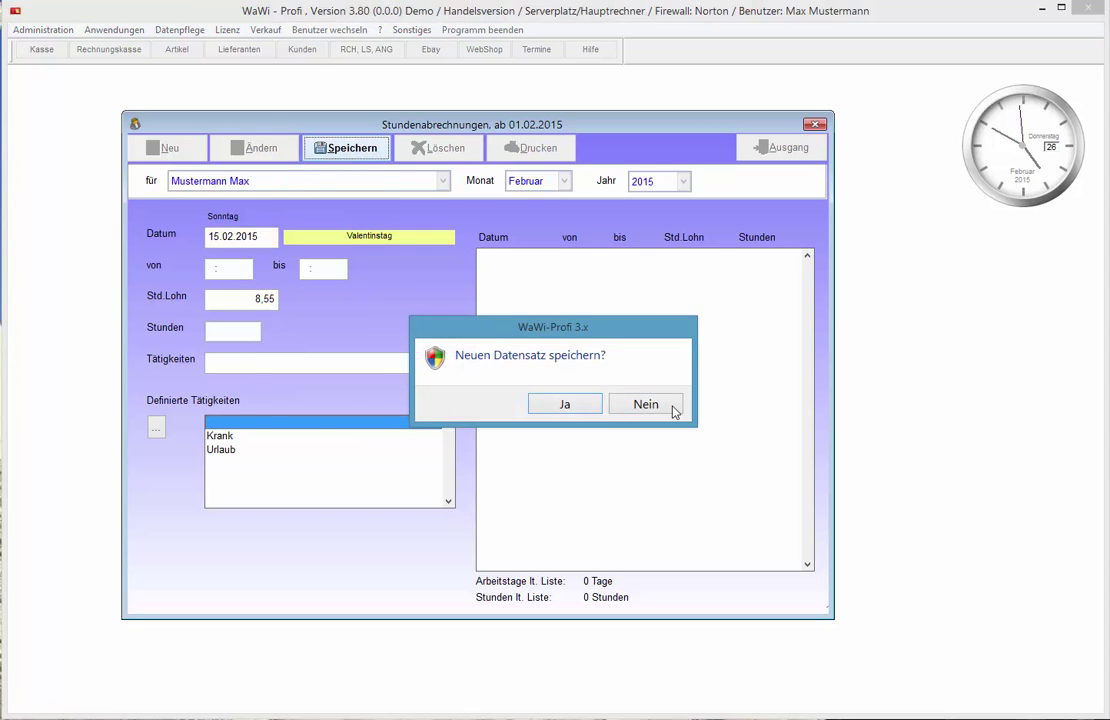
click(672, 409)
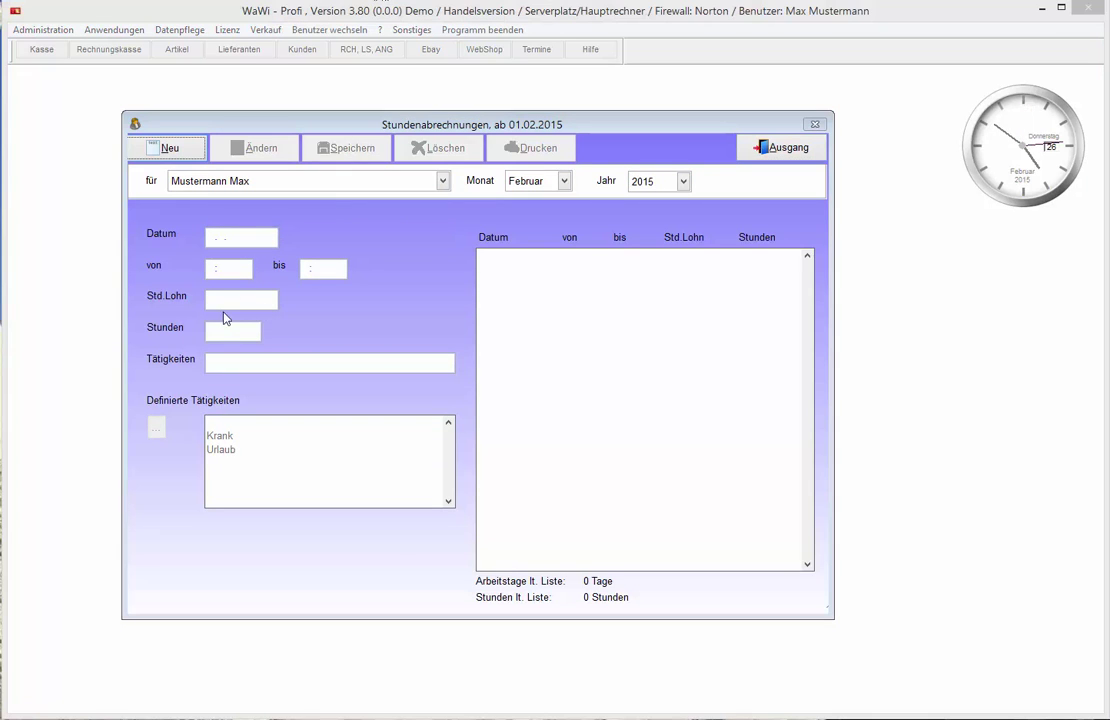
Create a new time entry dated 01.02.2015 with working time from 09:00 to 13:00
click(157, 150)
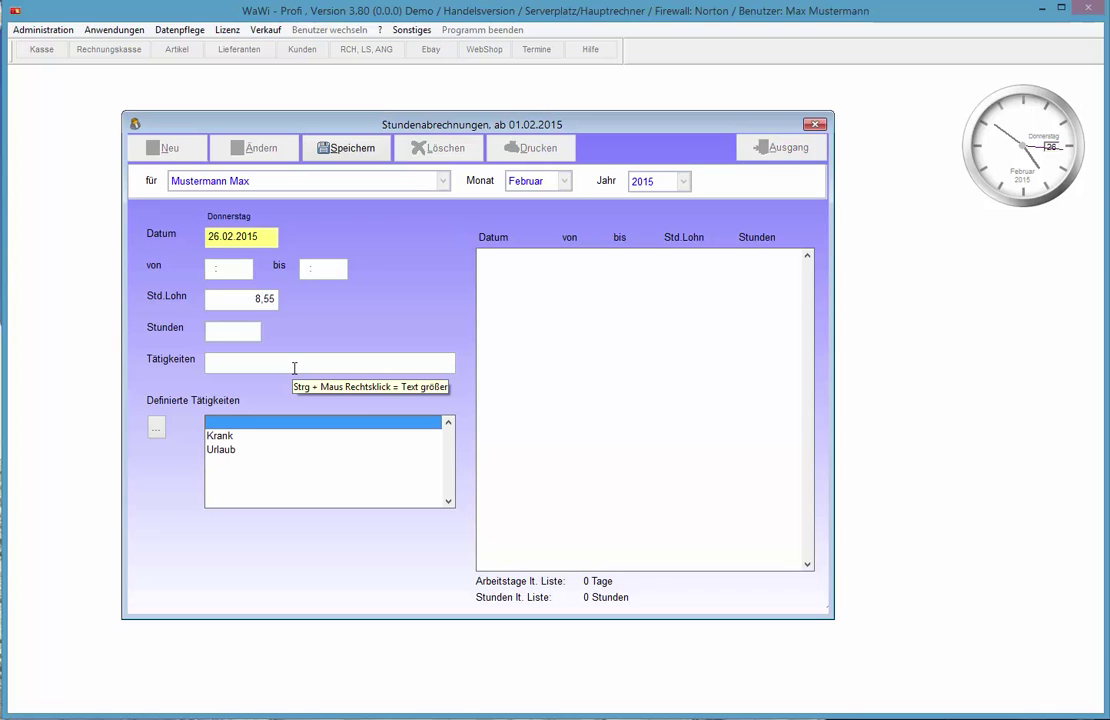
text(1)
key(Return)
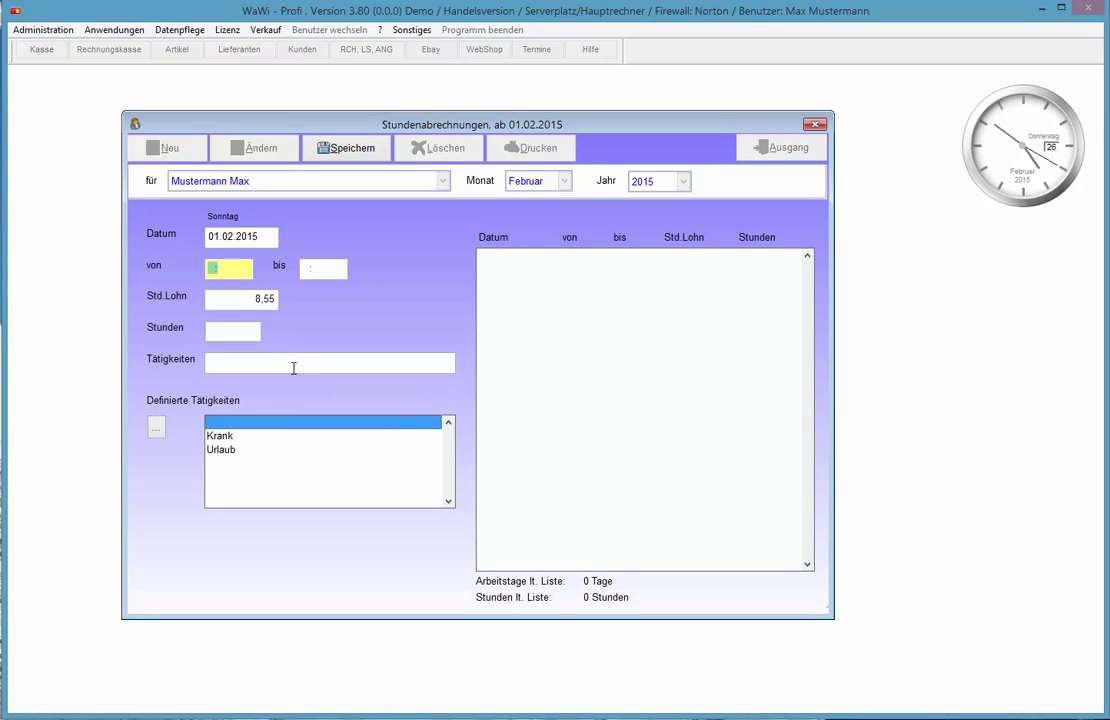
text(0900)
key(Tab)
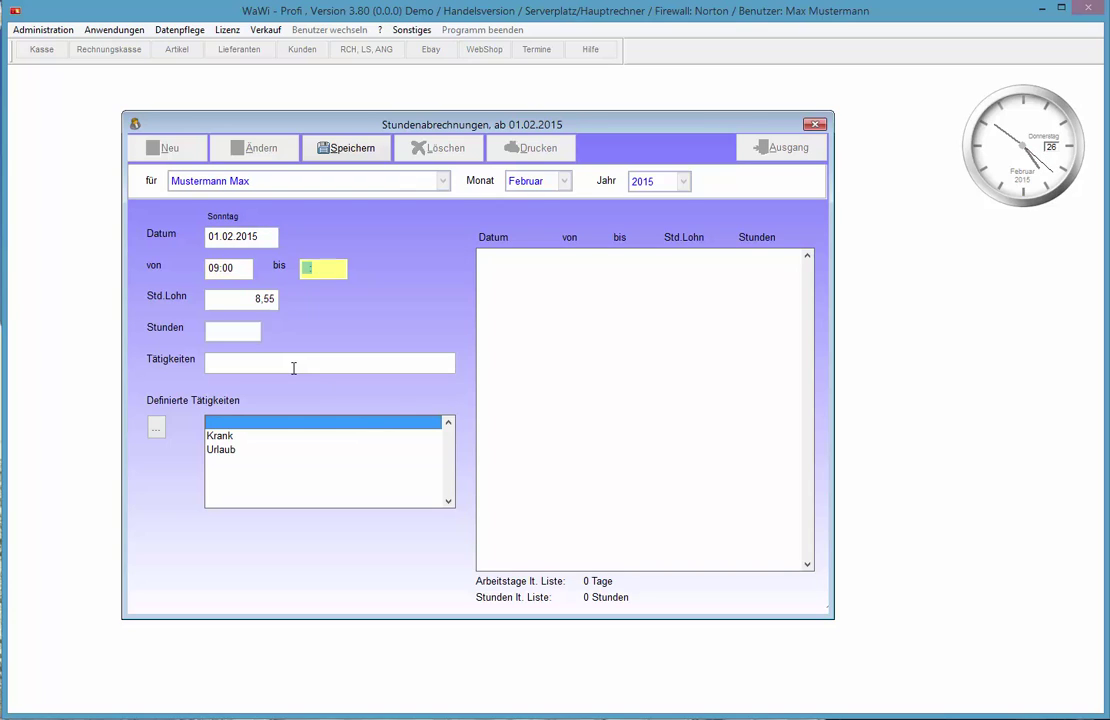
text(13:00)
key(Tab)
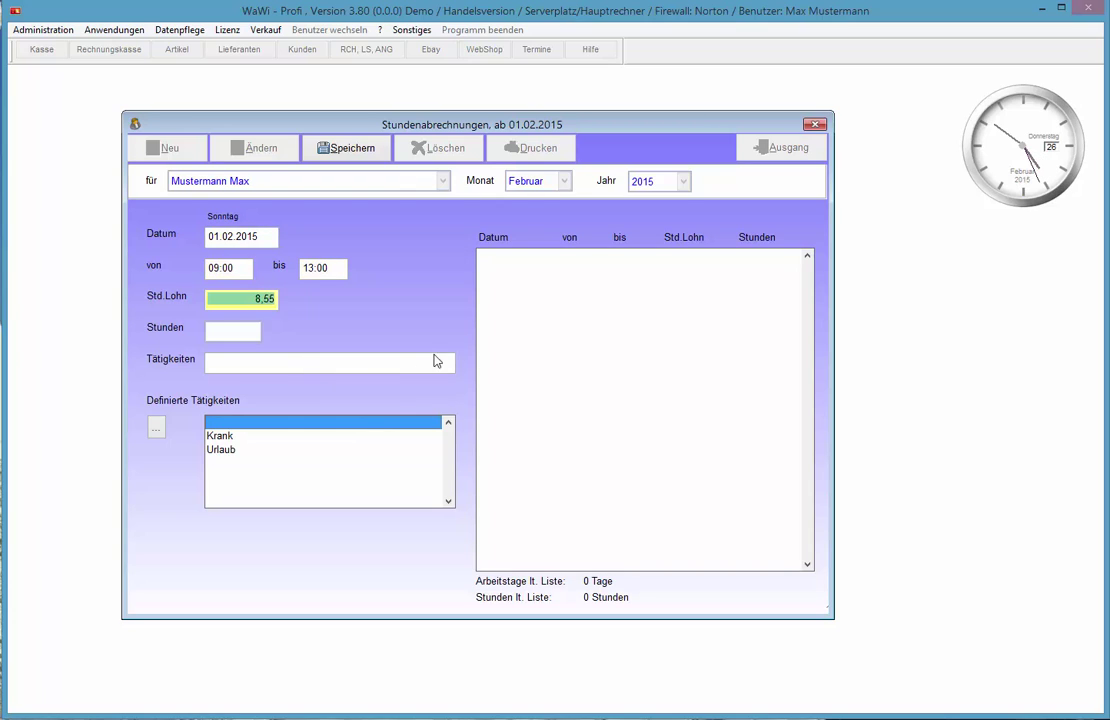
Change the entry's start time to 90:00 and move on to the hourly wage
click(235, 268)
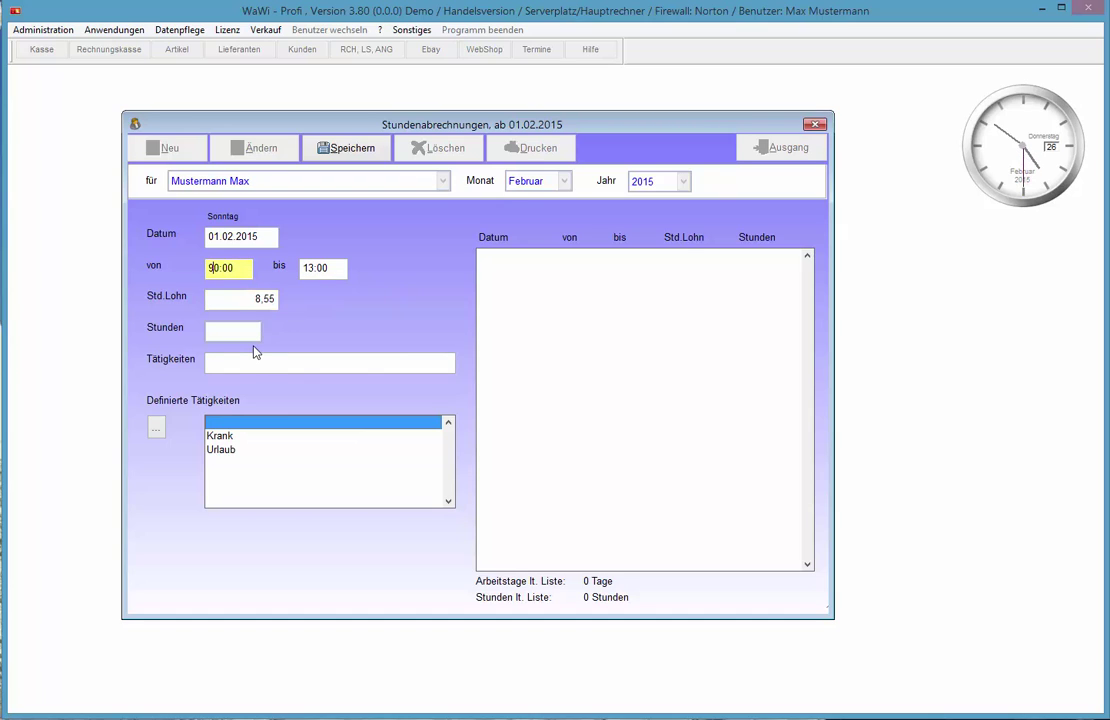
key(Delete)
text(0)
key(Return)
key(Return)
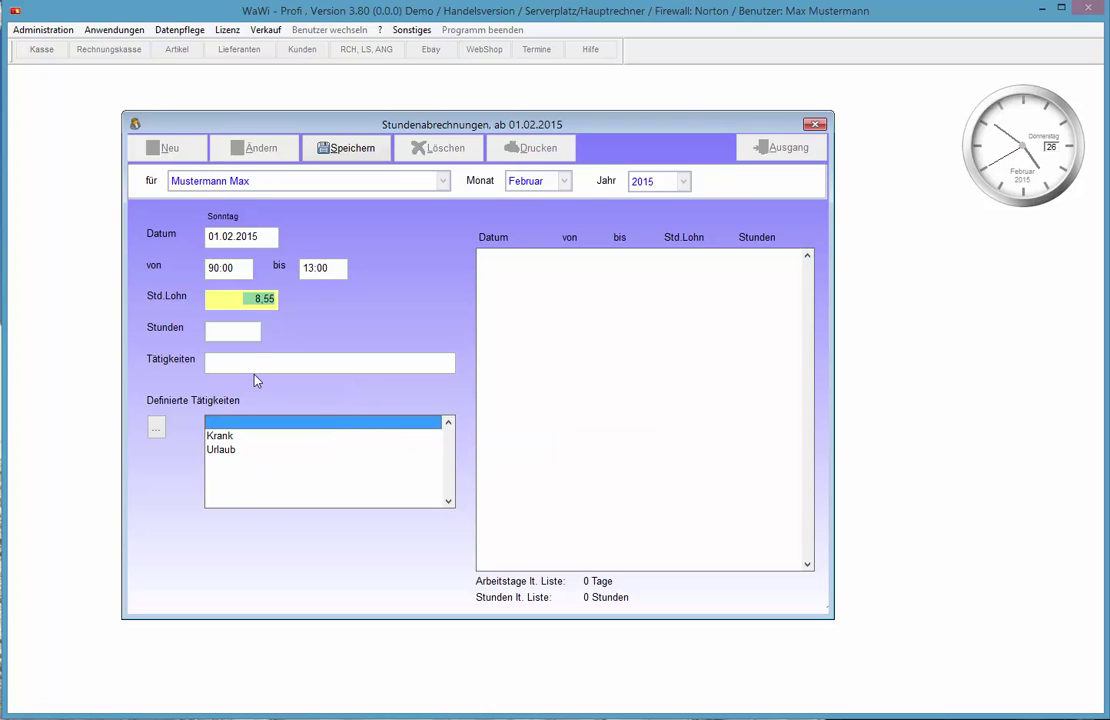
Try the predefined activities Krank and Urlaub as the time entry's activity
click(223, 455)
click(233, 436)
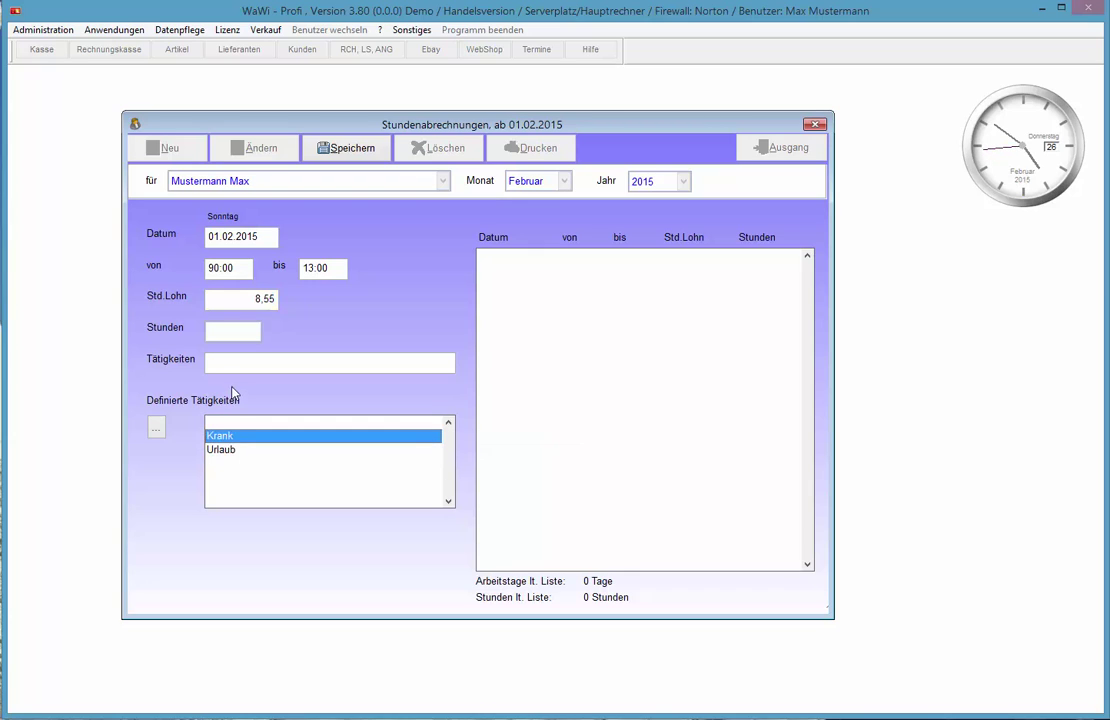
double_click(230, 436)
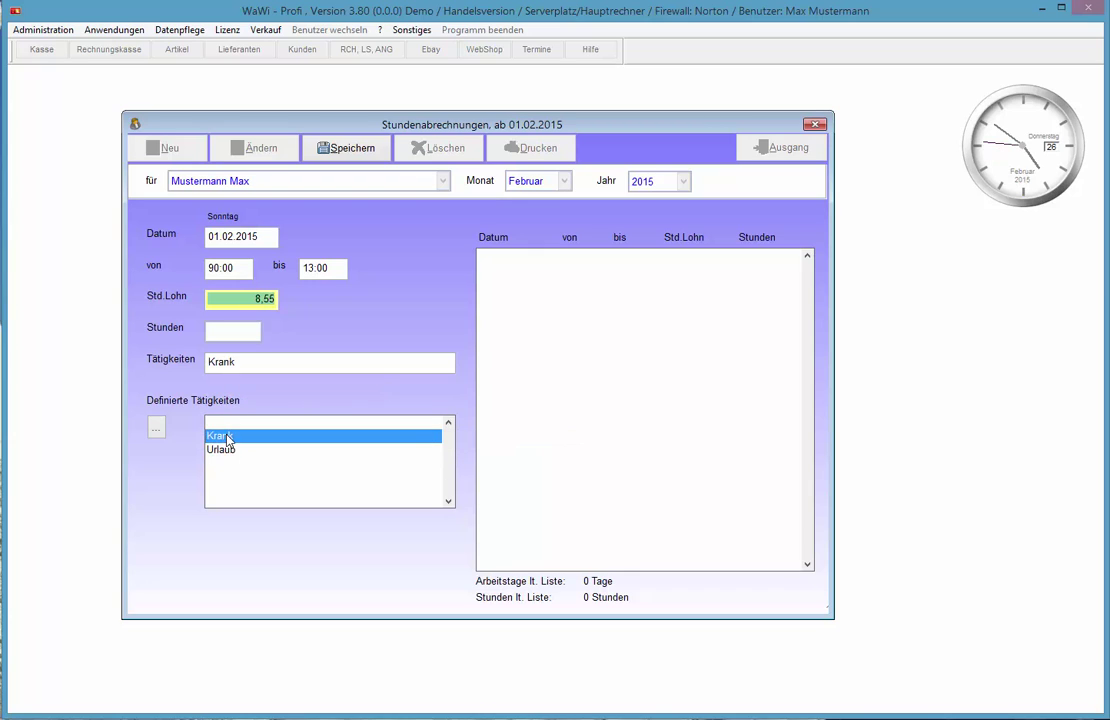
click(225, 464)
double_click(223, 450)
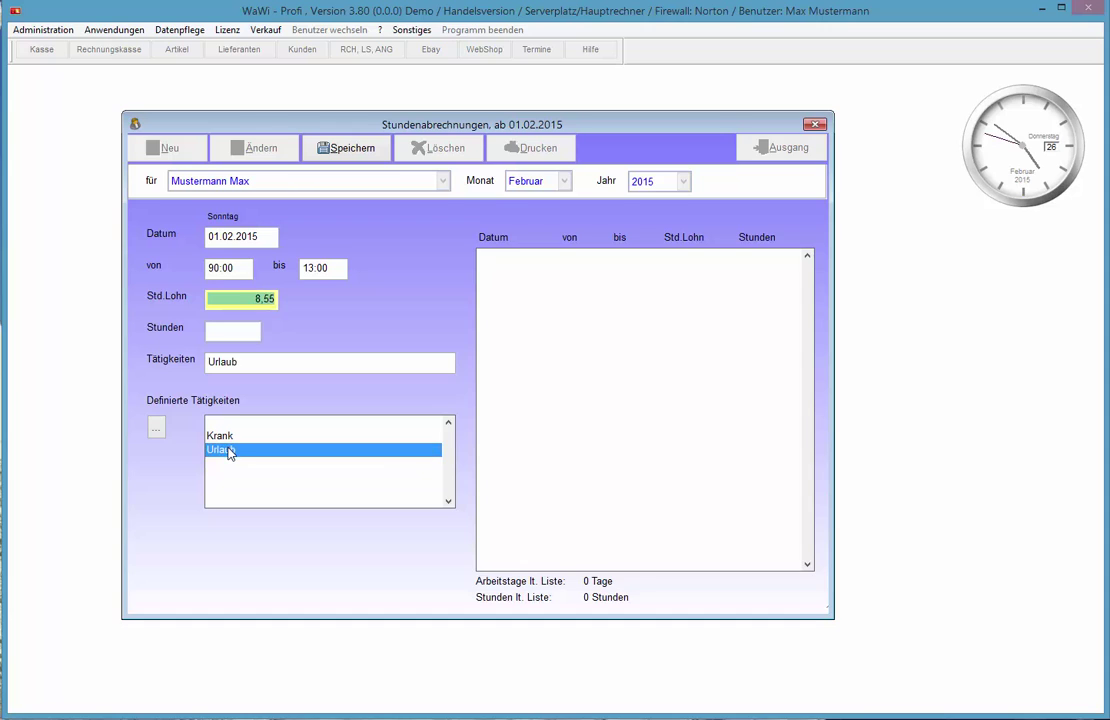
Add "cdpyxocmjdcyx" to the predefined activities, save the list and assign the new activity to the time entry
click(156, 428)
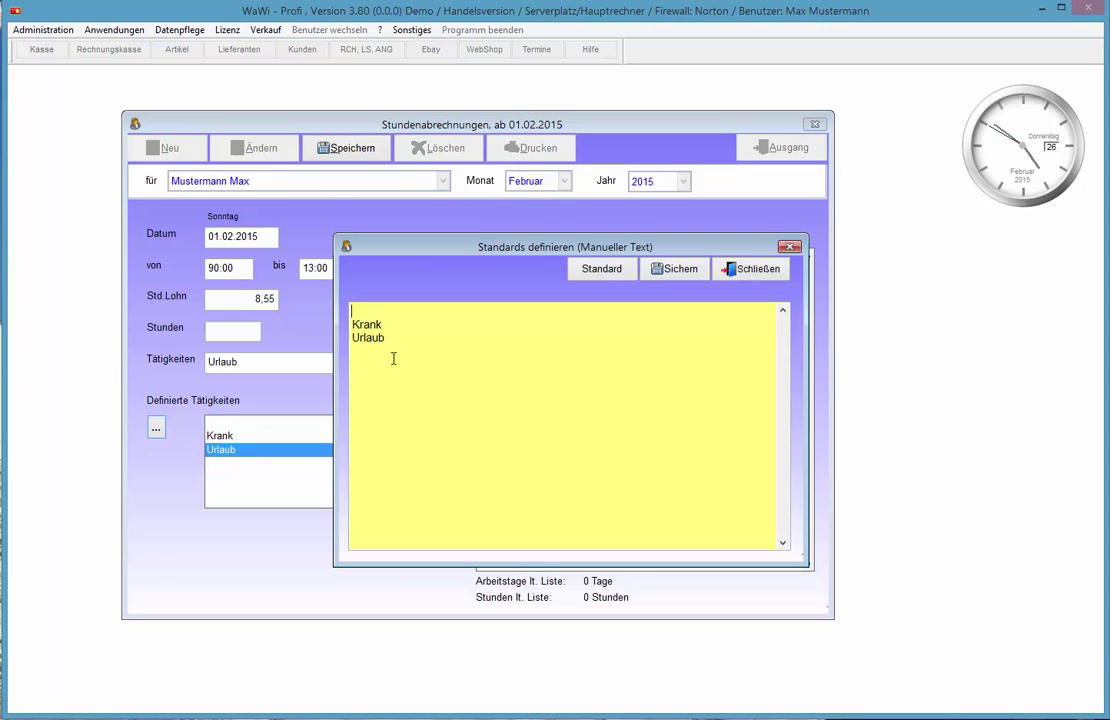
text(cdpyxocmjdcyx)
click(684, 270)
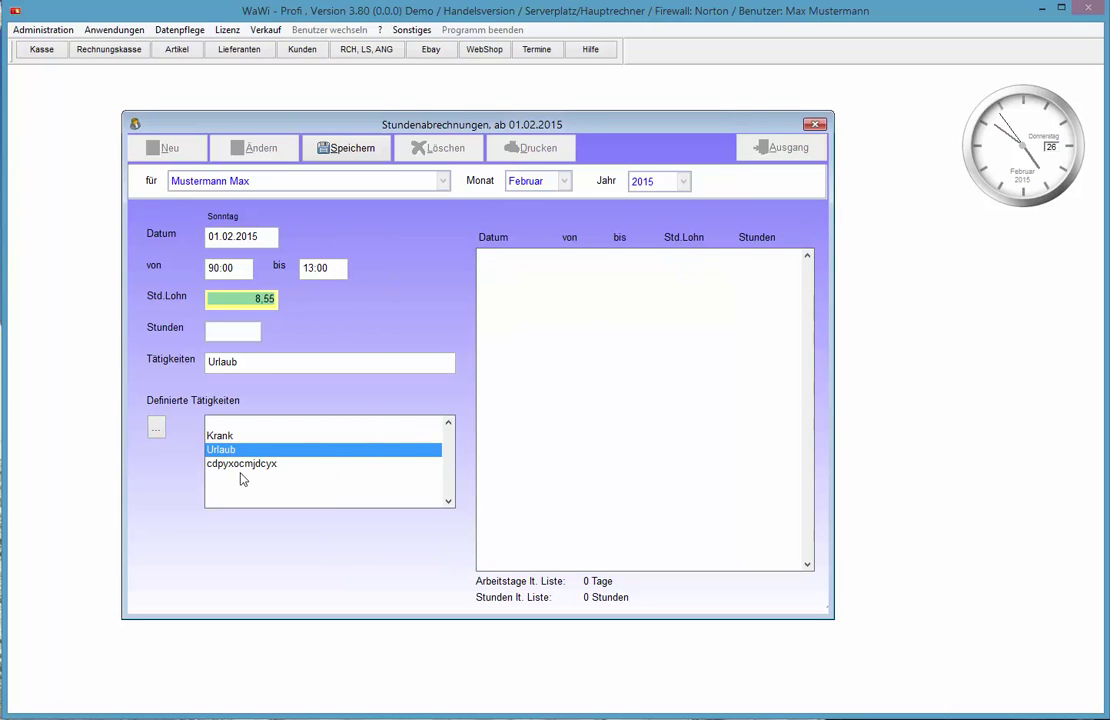
double_click(241, 463)
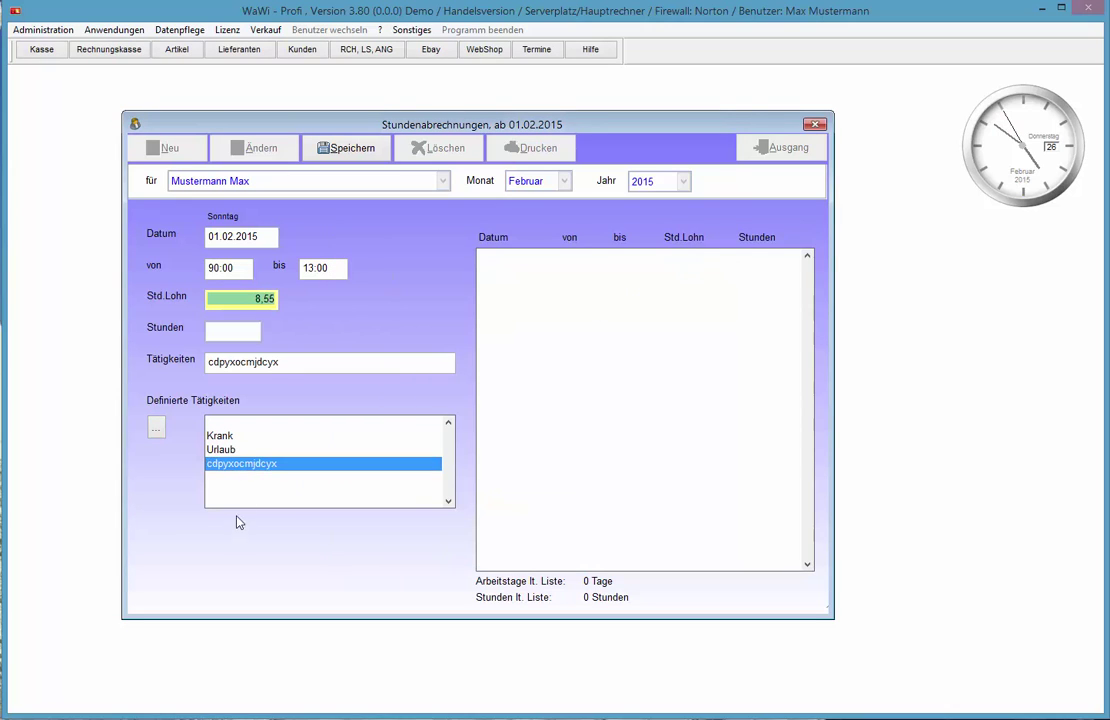
Clear the entry's activity with the blank predefined option and try to save the new entry
double_click(220, 422)
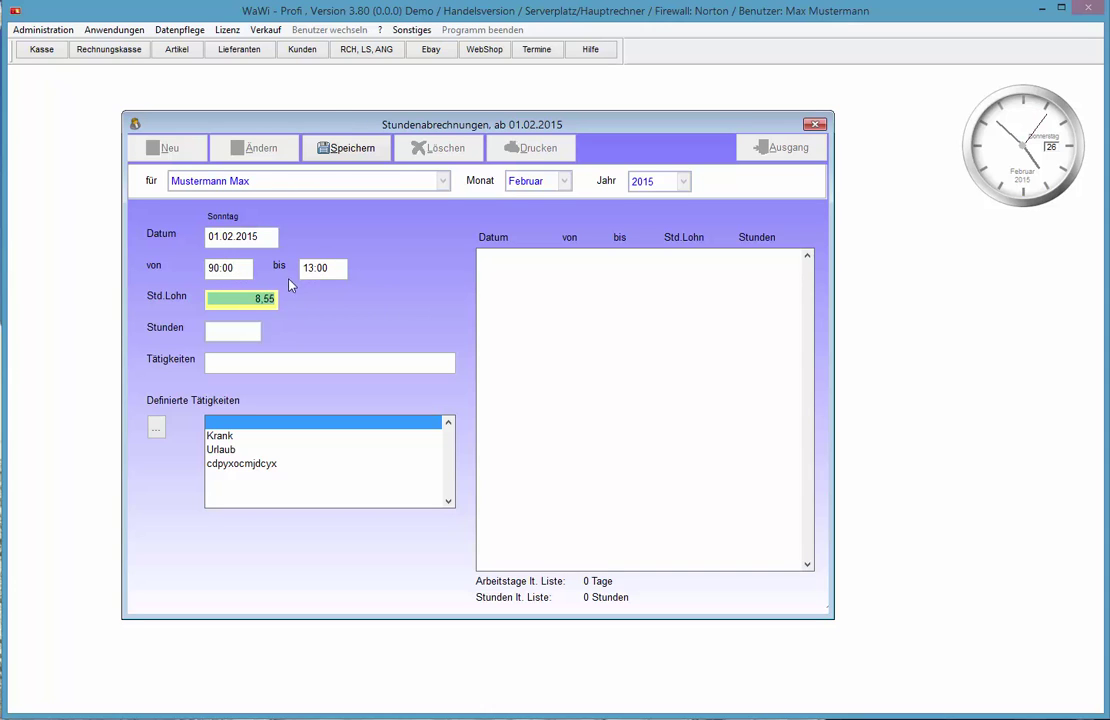
click(340, 148)
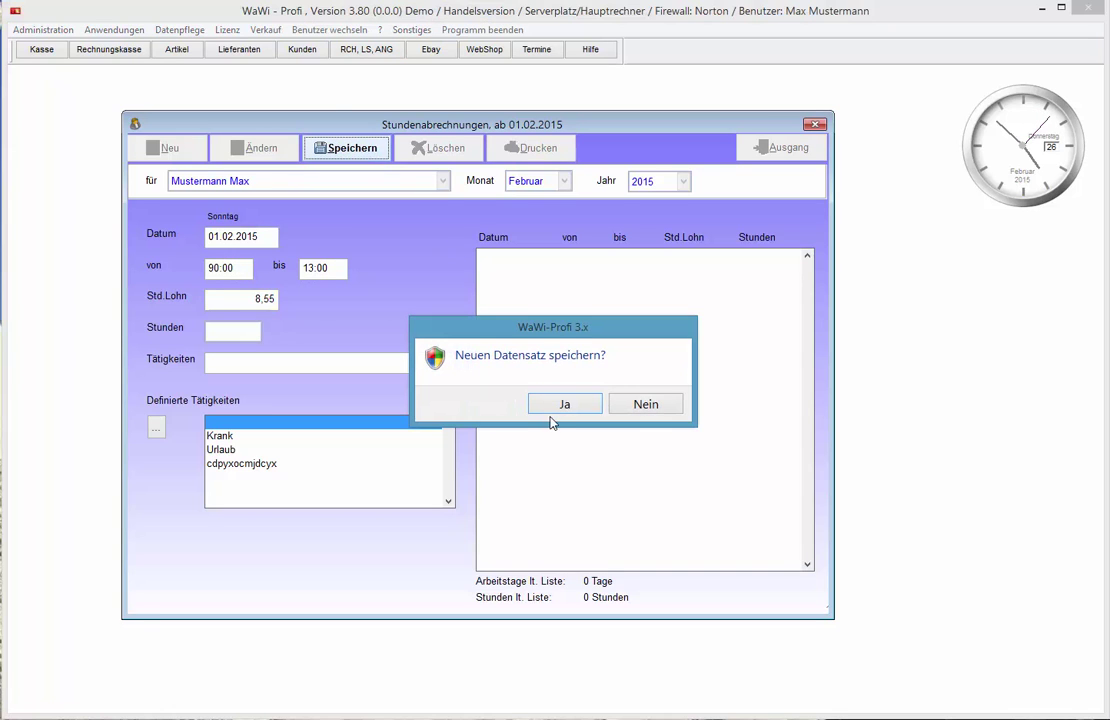
click(555, 410)
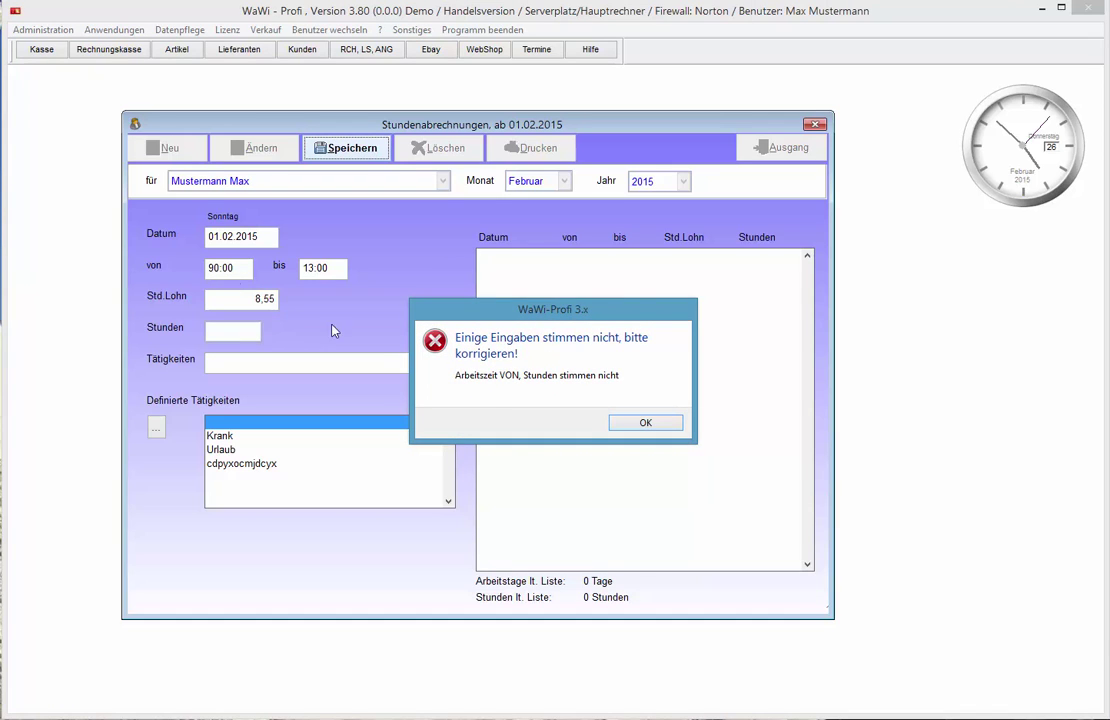
click(635, 424)
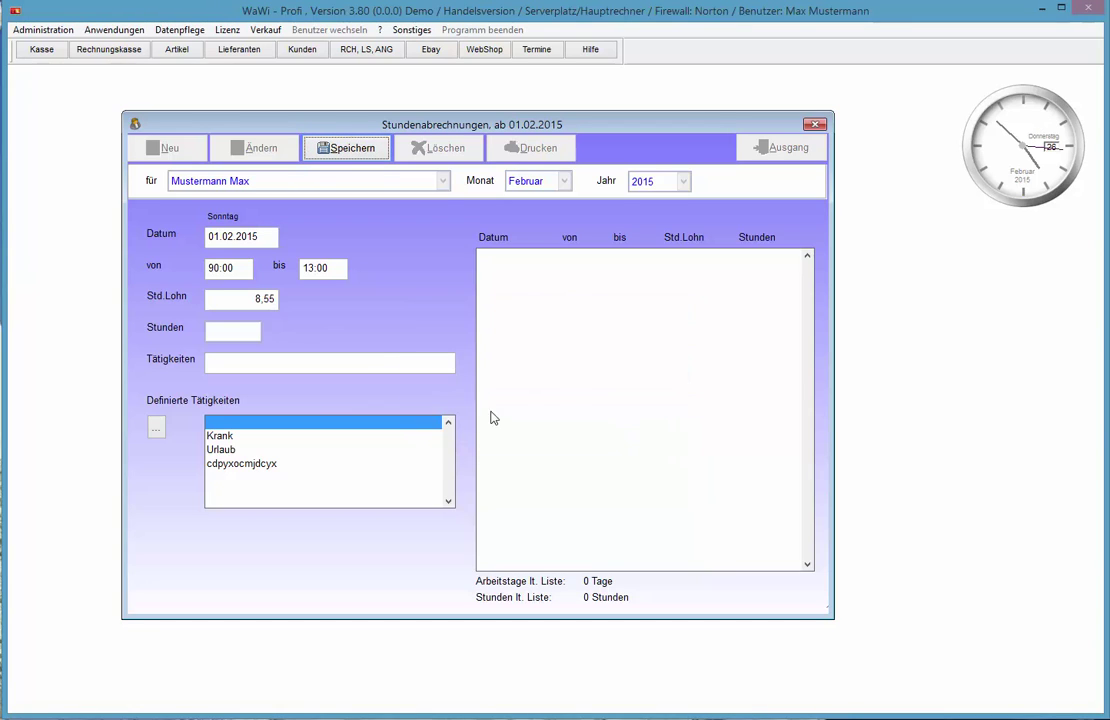
Set the entry's start time to 09:10 and try to save the new entry
click(211, 268)
text(09)
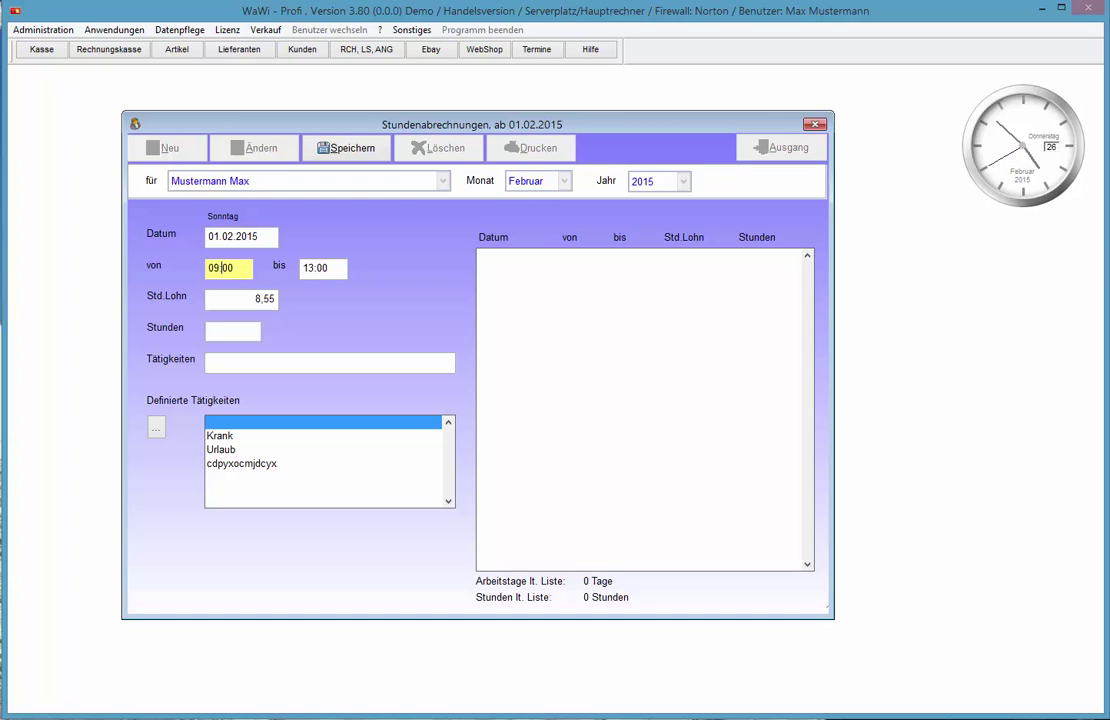
text(10)
key(Tab)
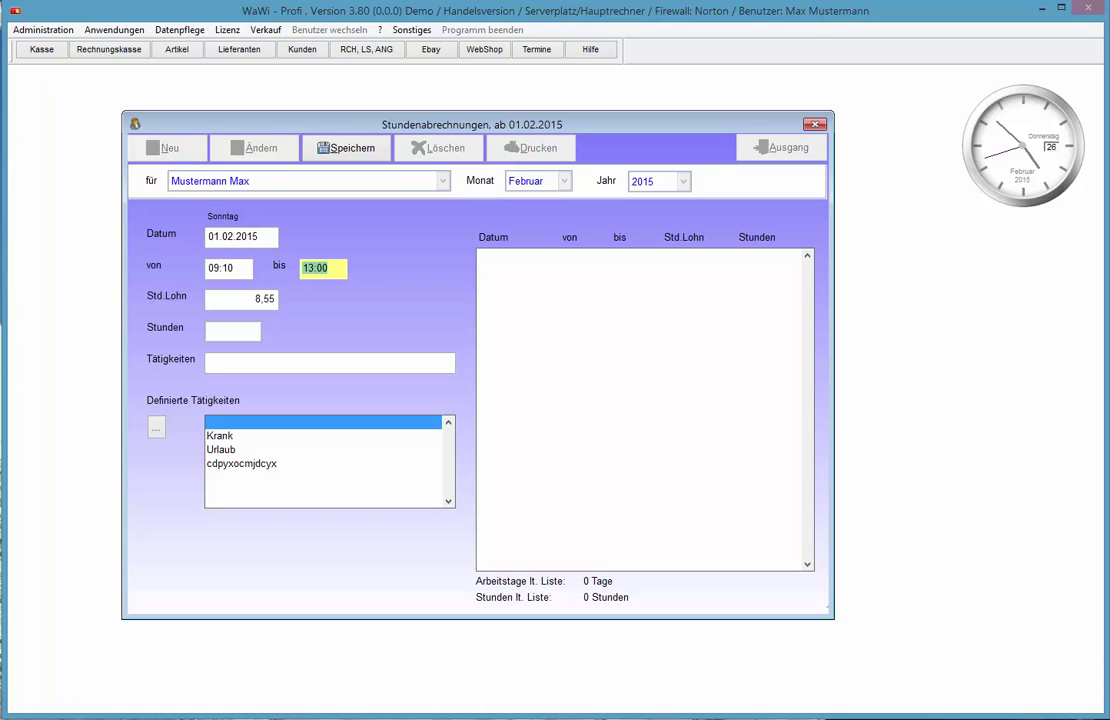
click(350, 150)
click(565, 406)
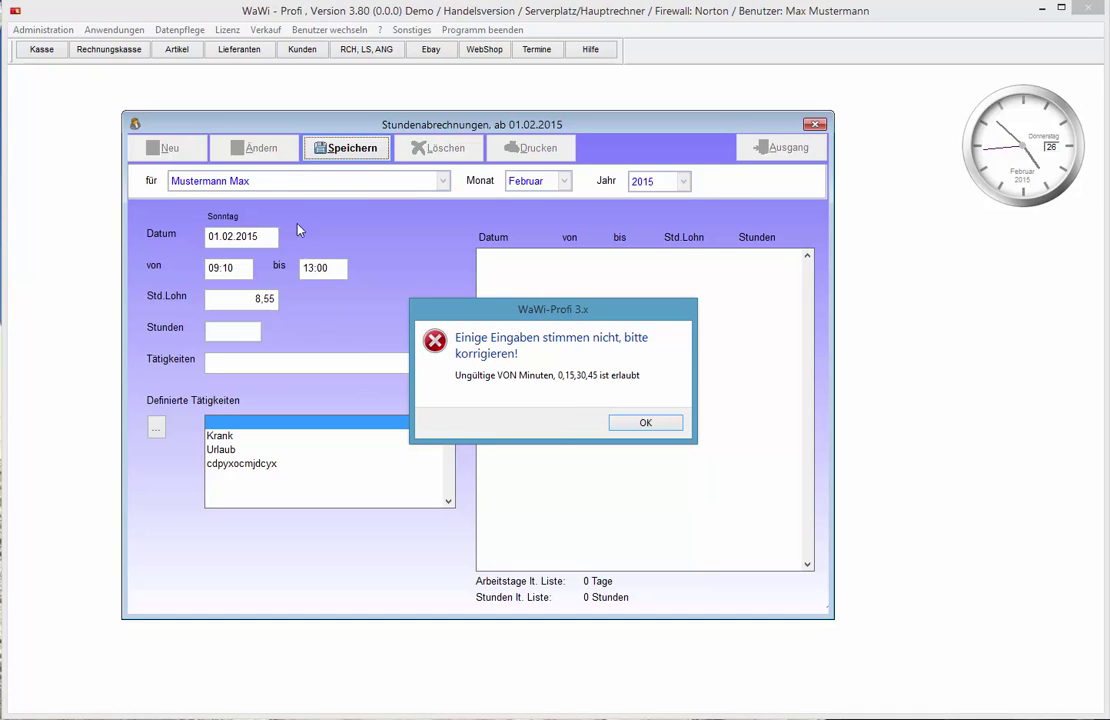
click(641, 423)
double_click(243, 268)
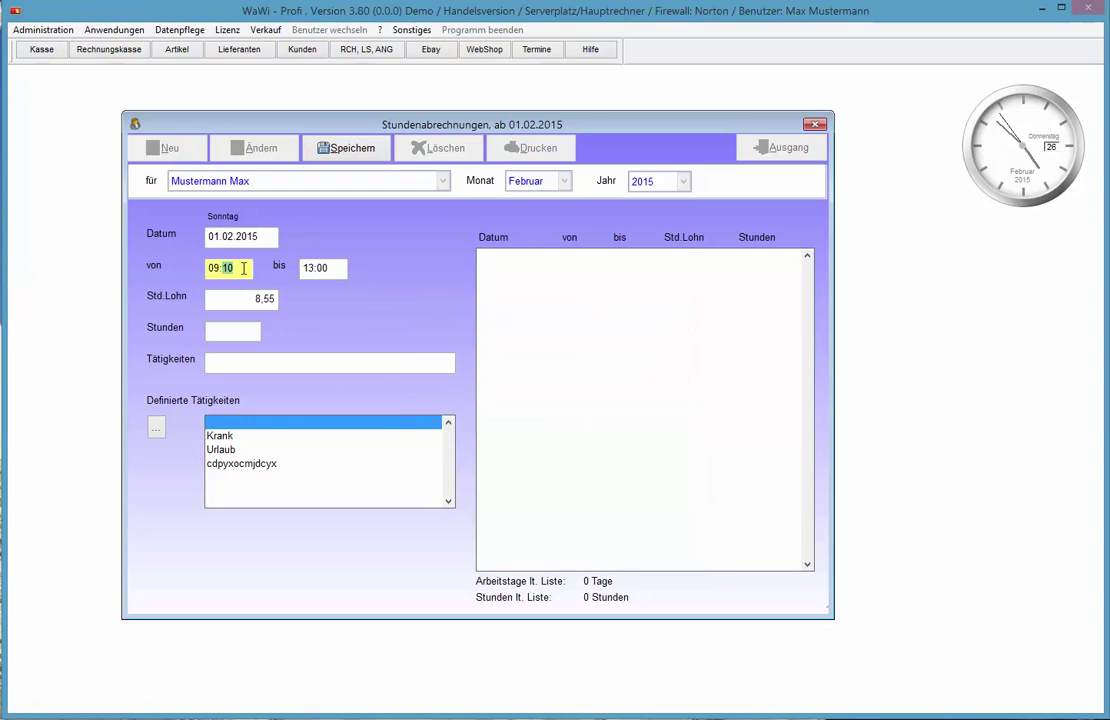
text(18)
key(Tab)
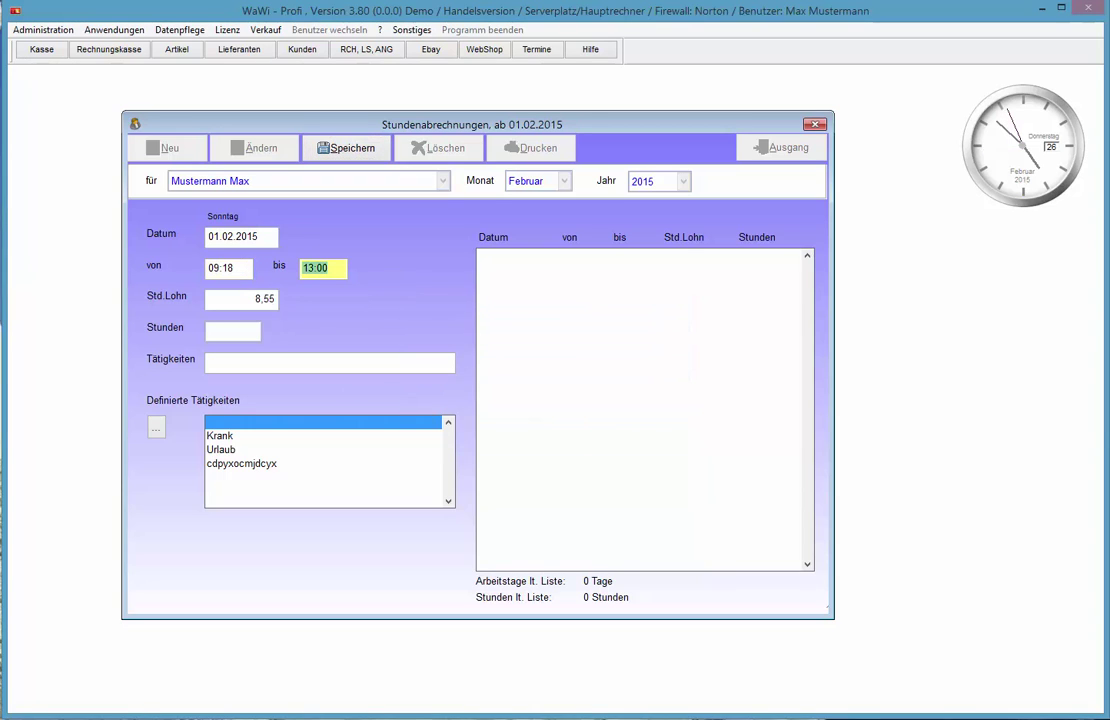
Set the entry's start time to 09:15 and save the new 01.02.2015 entry
click(229, 268)
text(0)
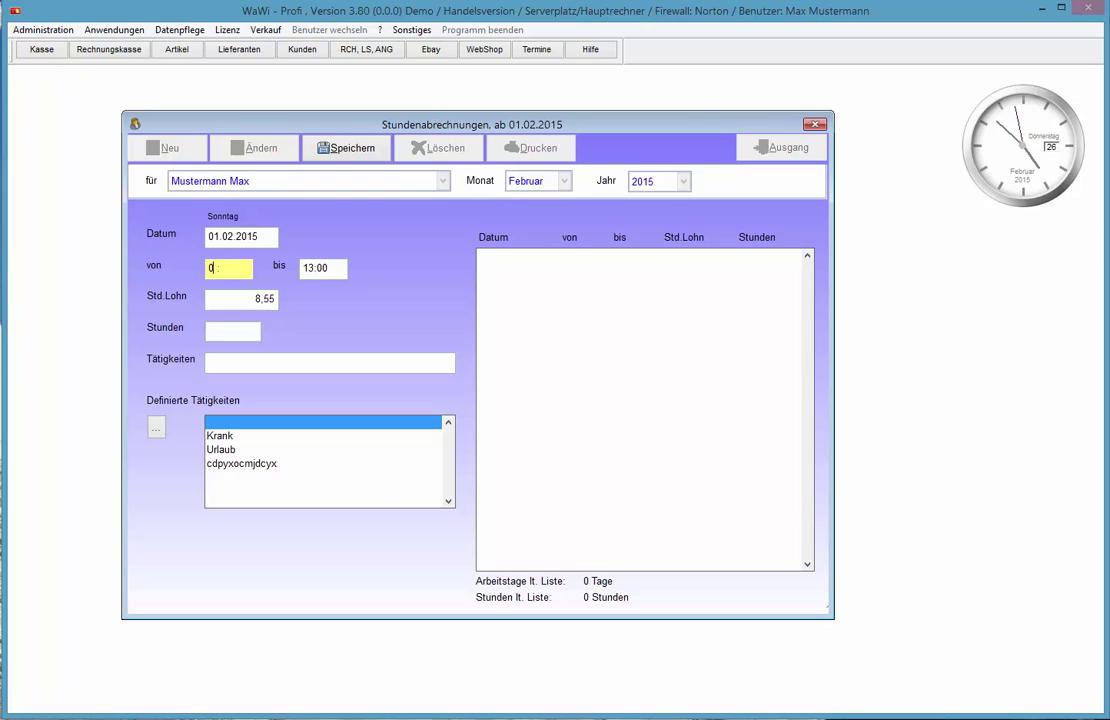
text(9:15)
key(Tab)
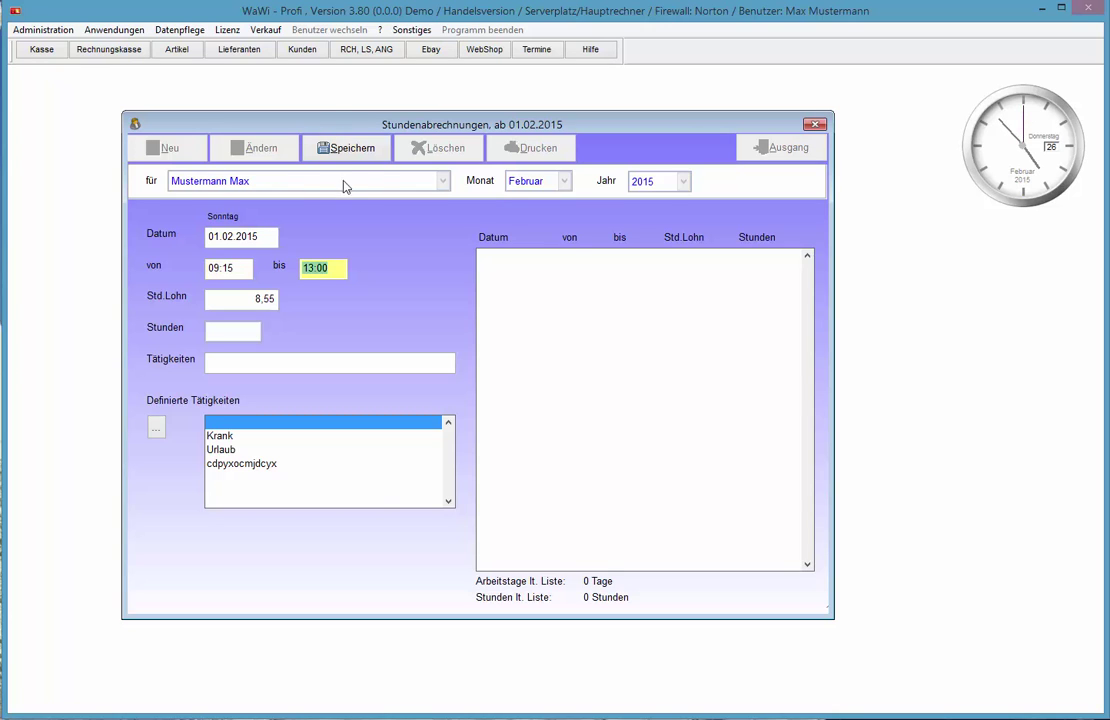
click(343, 149)
click(565, 404)
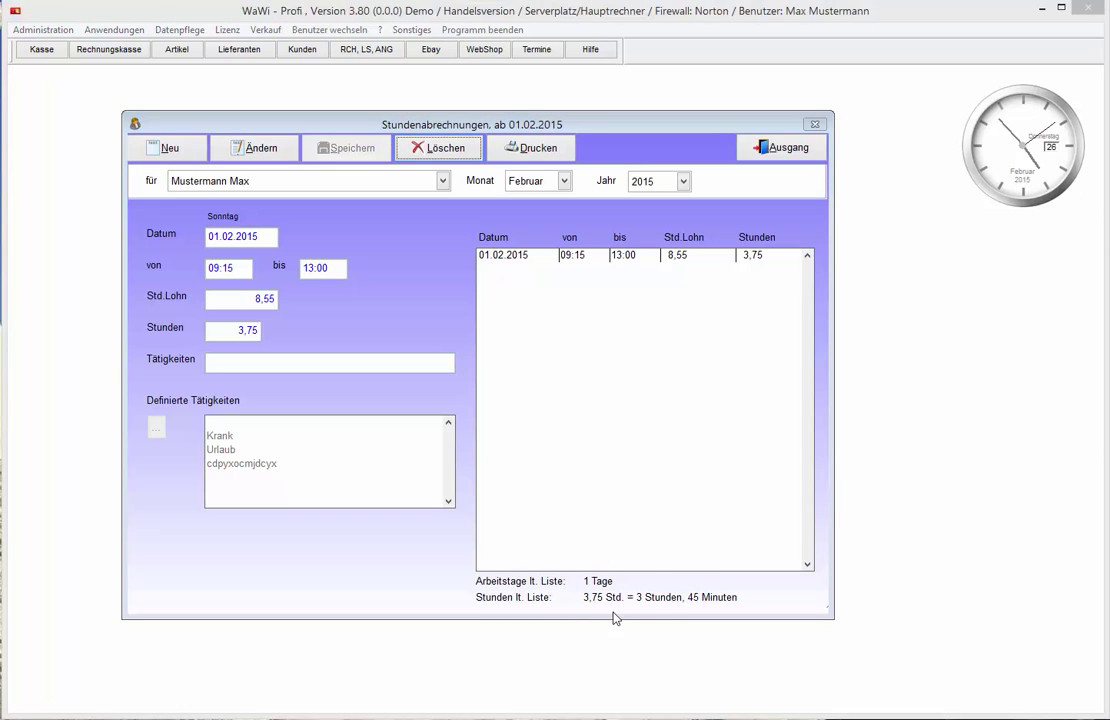
click(497, 256)
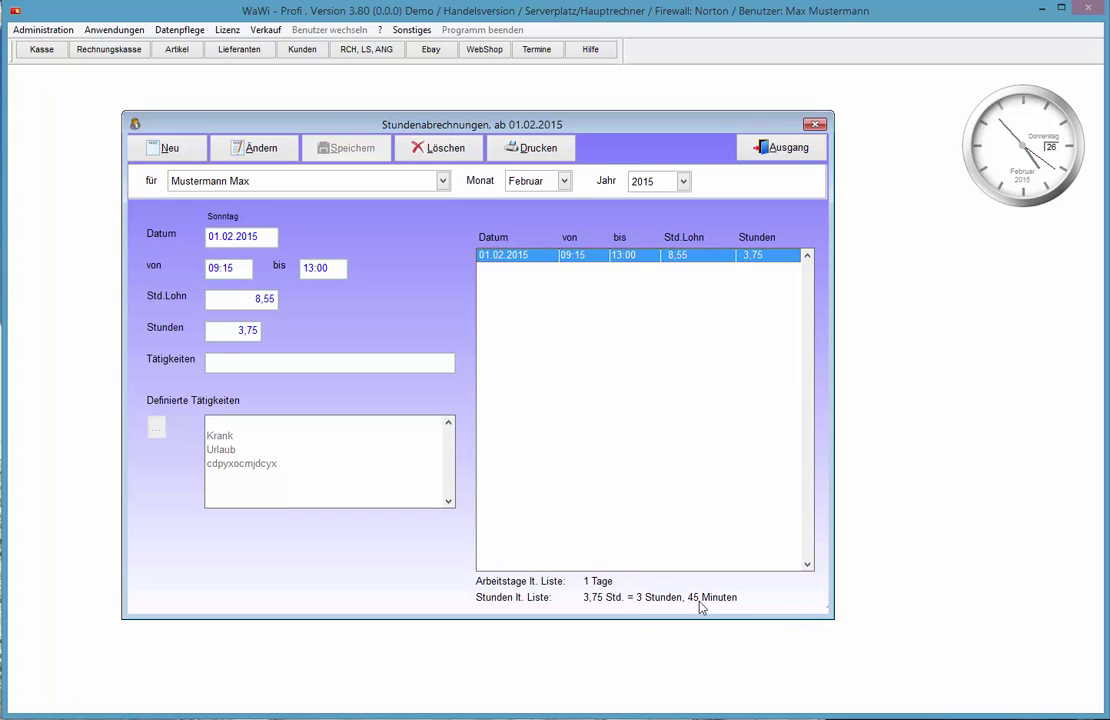
Create and save a new time entry dated 03.02.2015 with working time from 14:00 to 18:00
click(166, 150)
text(03)
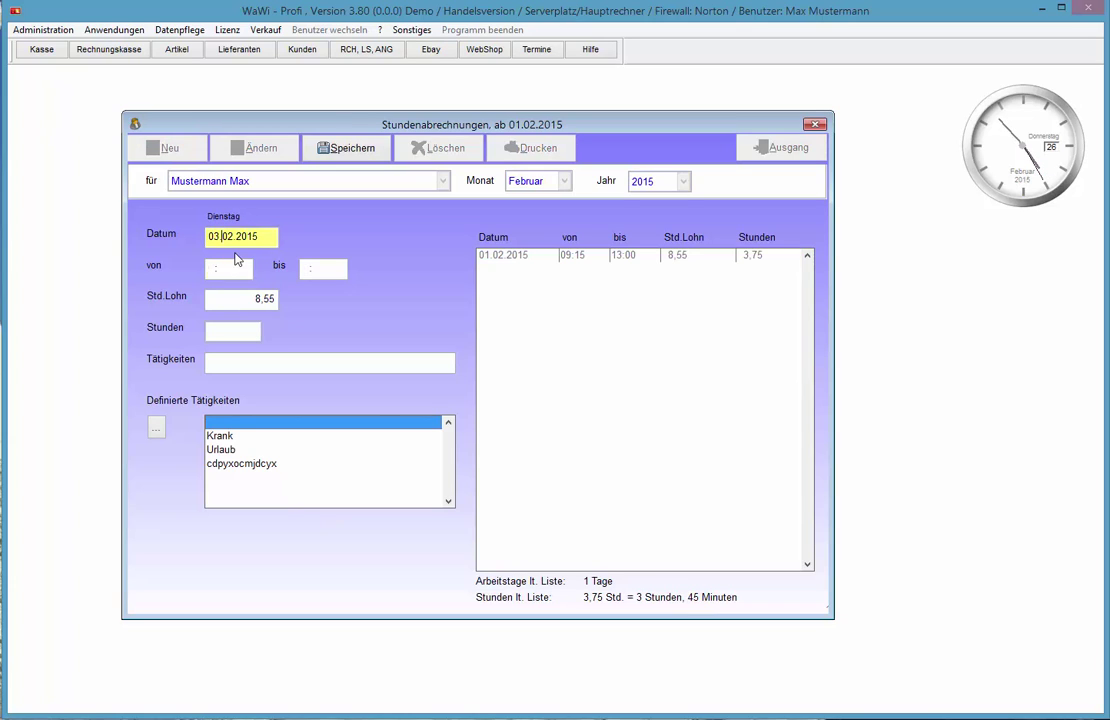
key(Return)
text(14:)
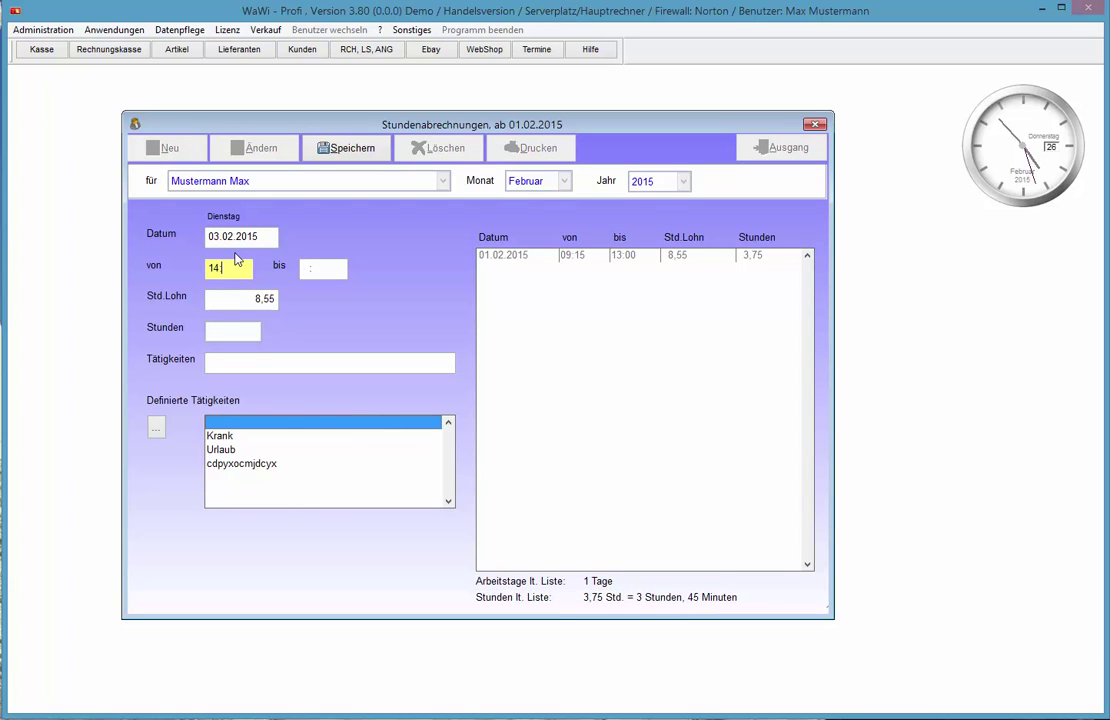
text(00)
key(Return)
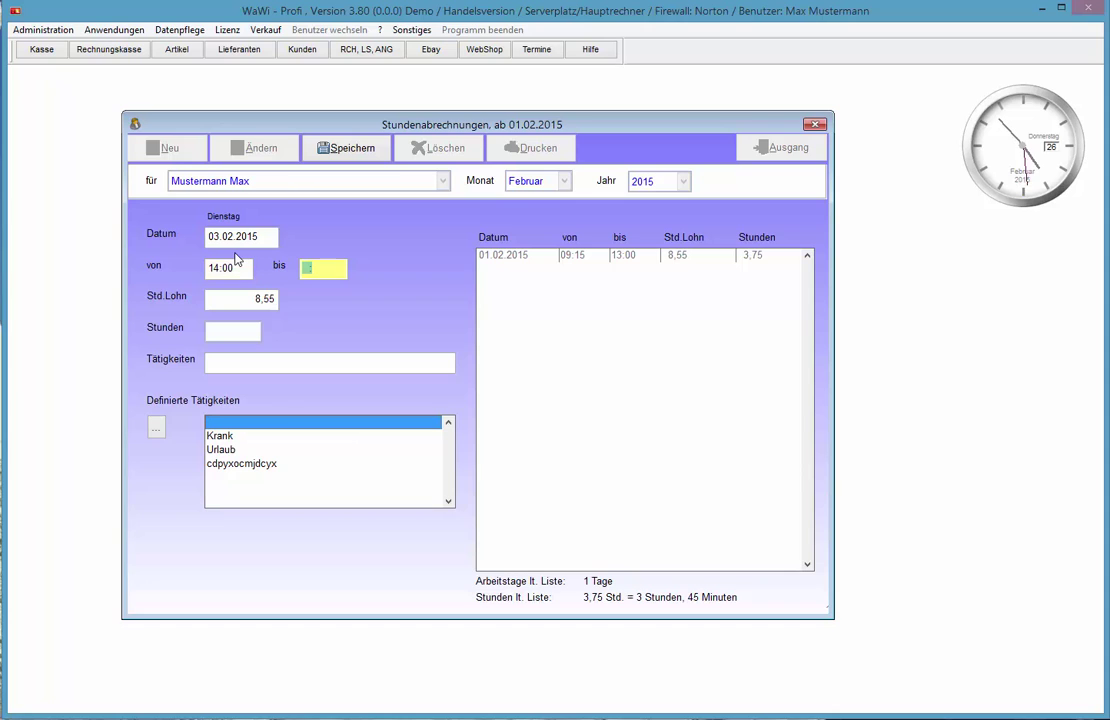
text(18:00)
key(Return)
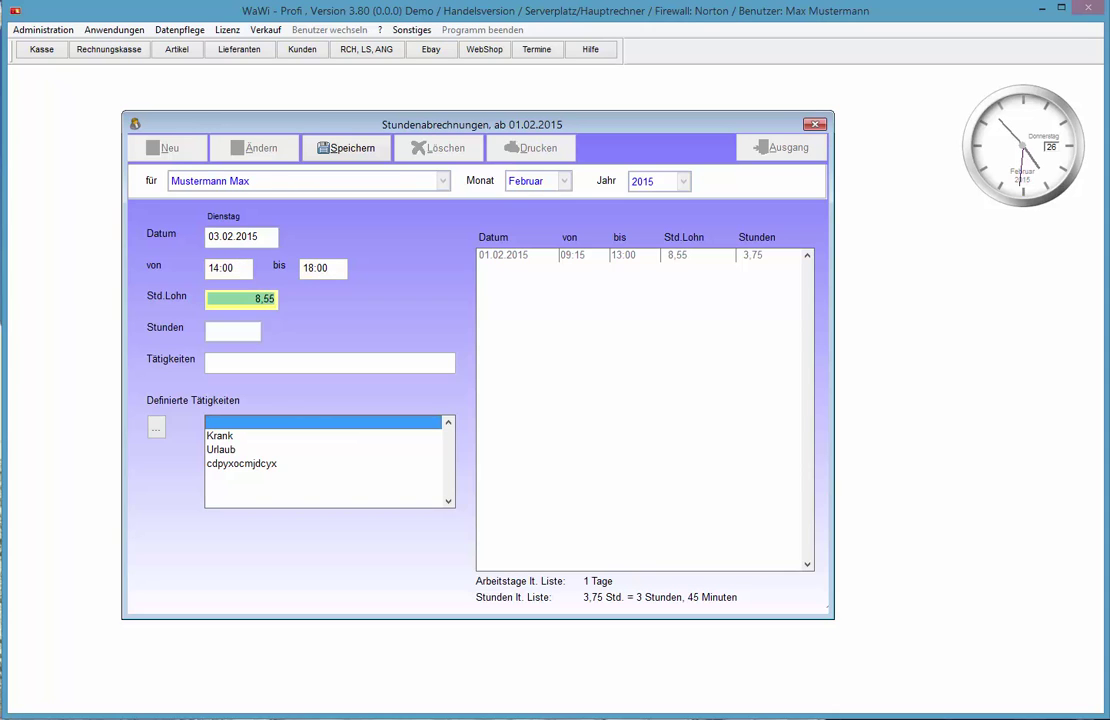
click(345, 150)
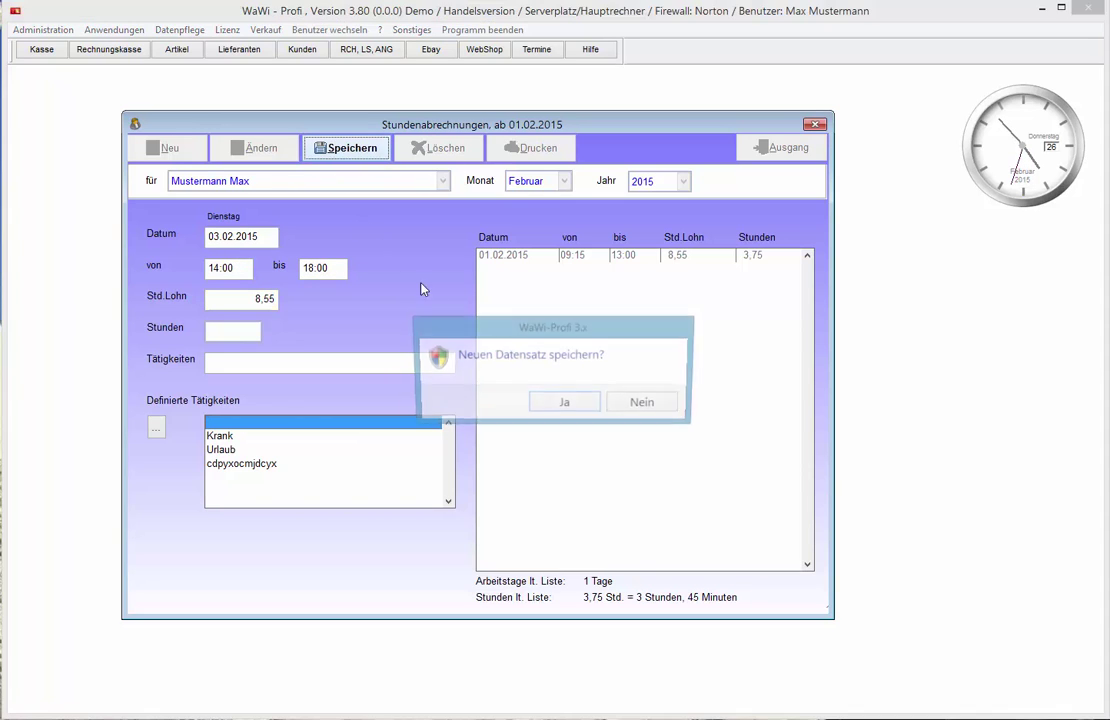
click(538, 403)
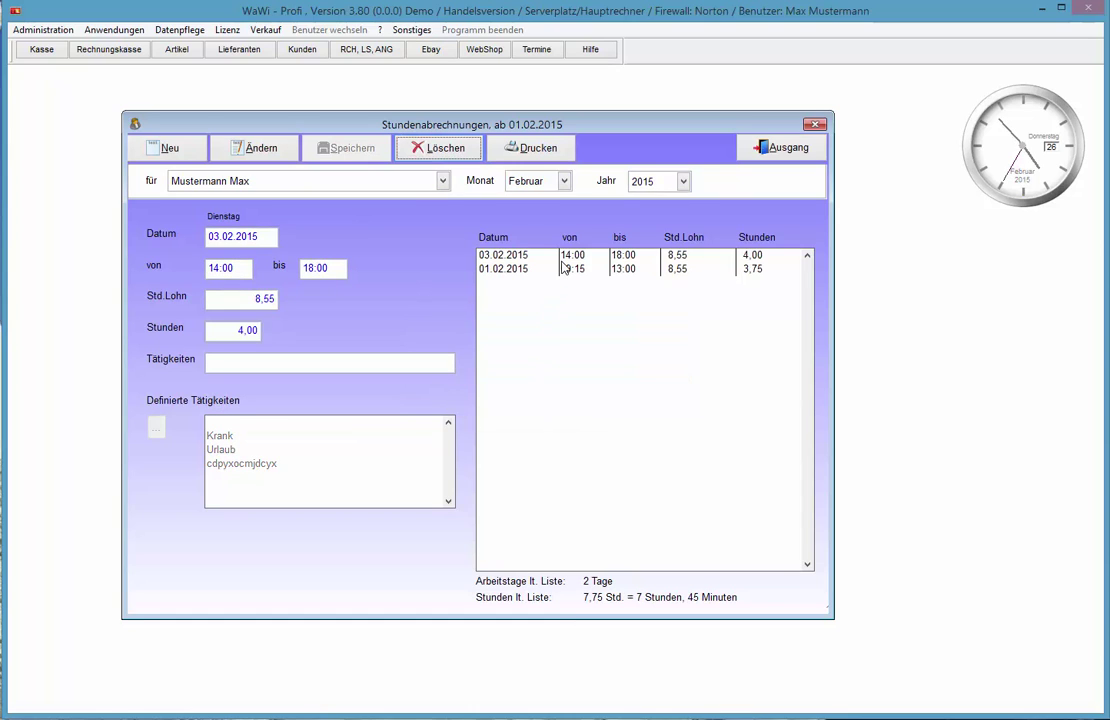
Create and save a second time entry for 01.02.2015 with working time from 14:00 to 16:30
click(508, 274)
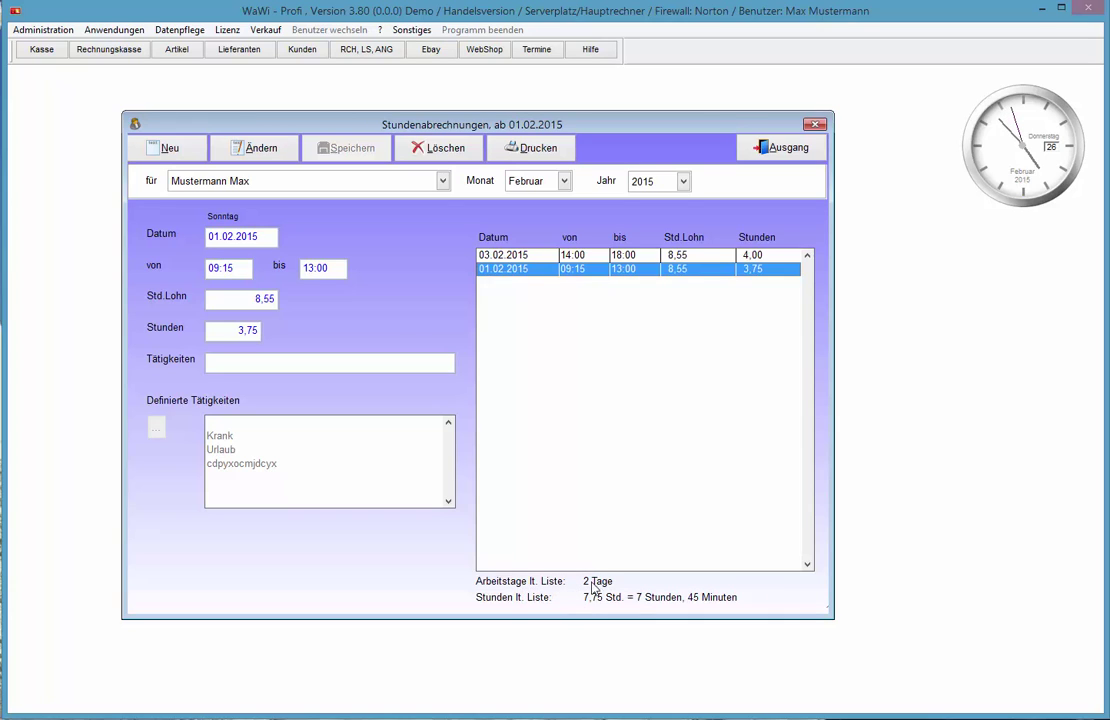
click(515, 255)
click(507, 270)
click(186, 153)
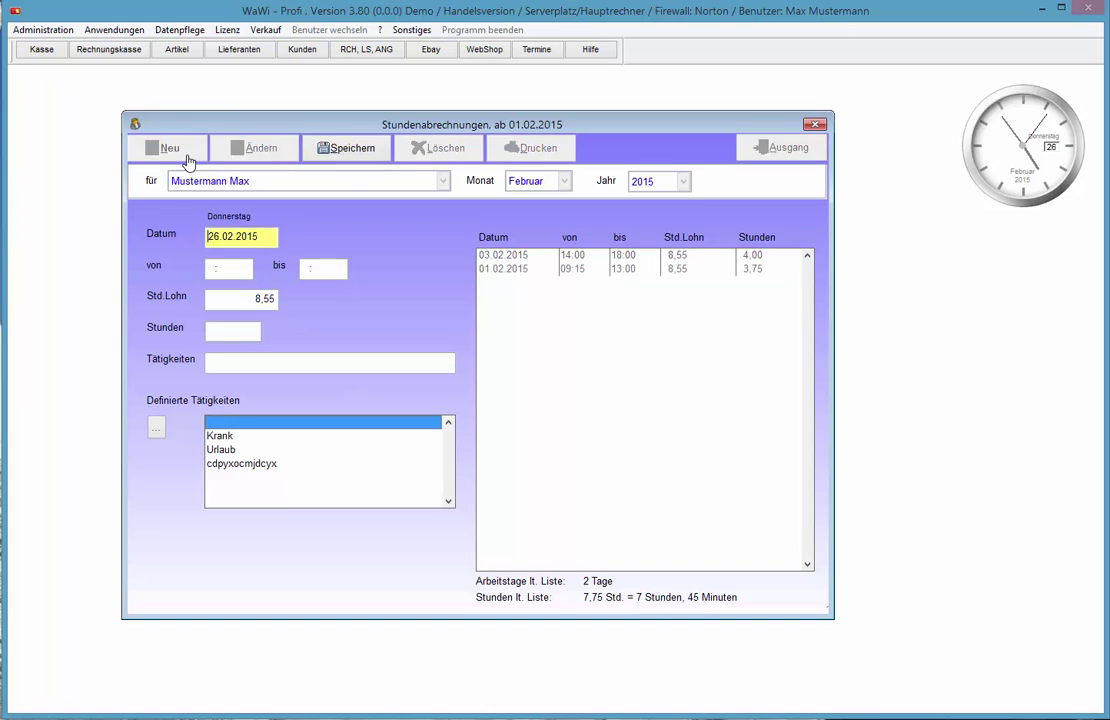
text(01)
click(227, 267)
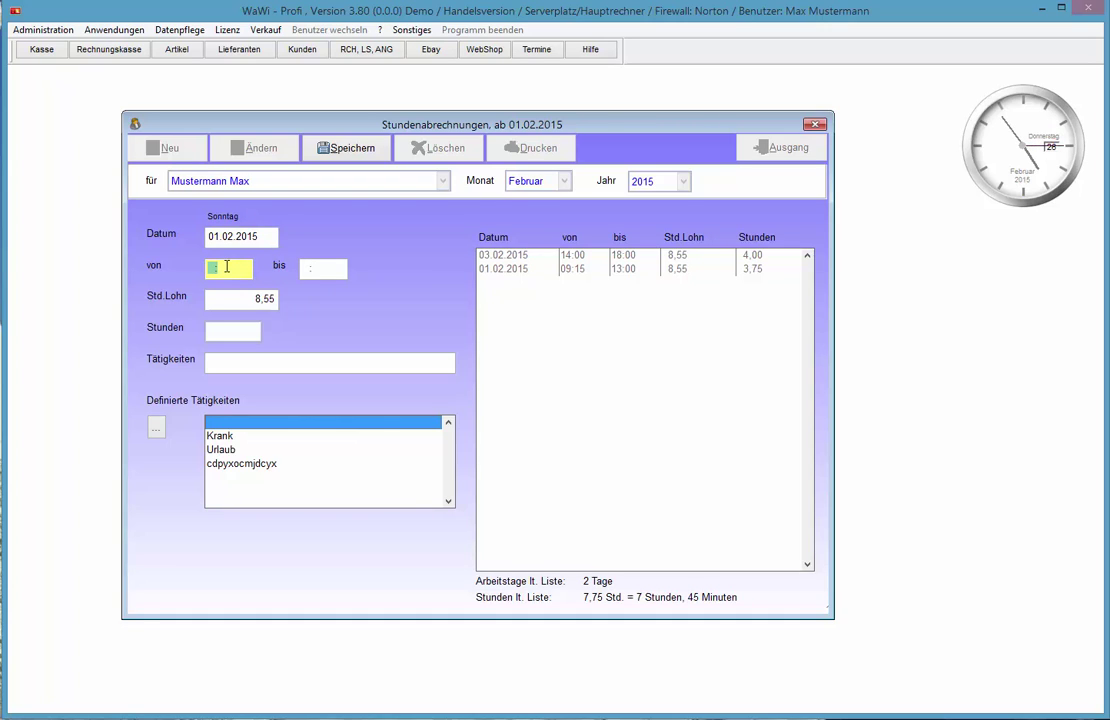
text(4001)
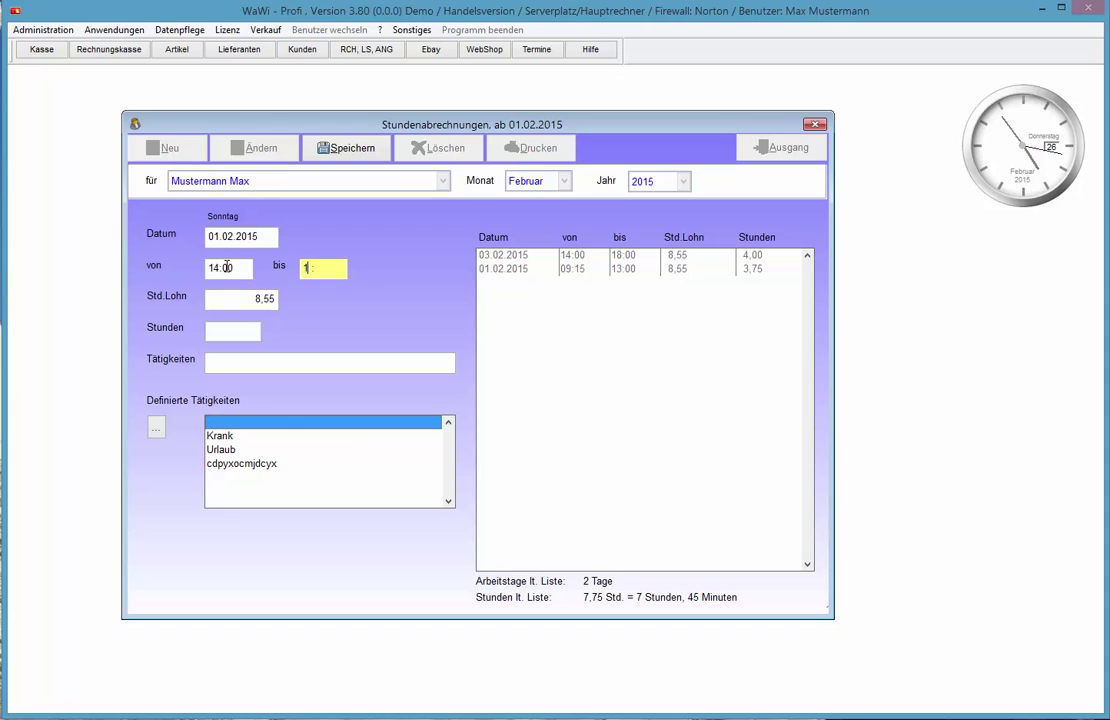
text(6)
text(30)
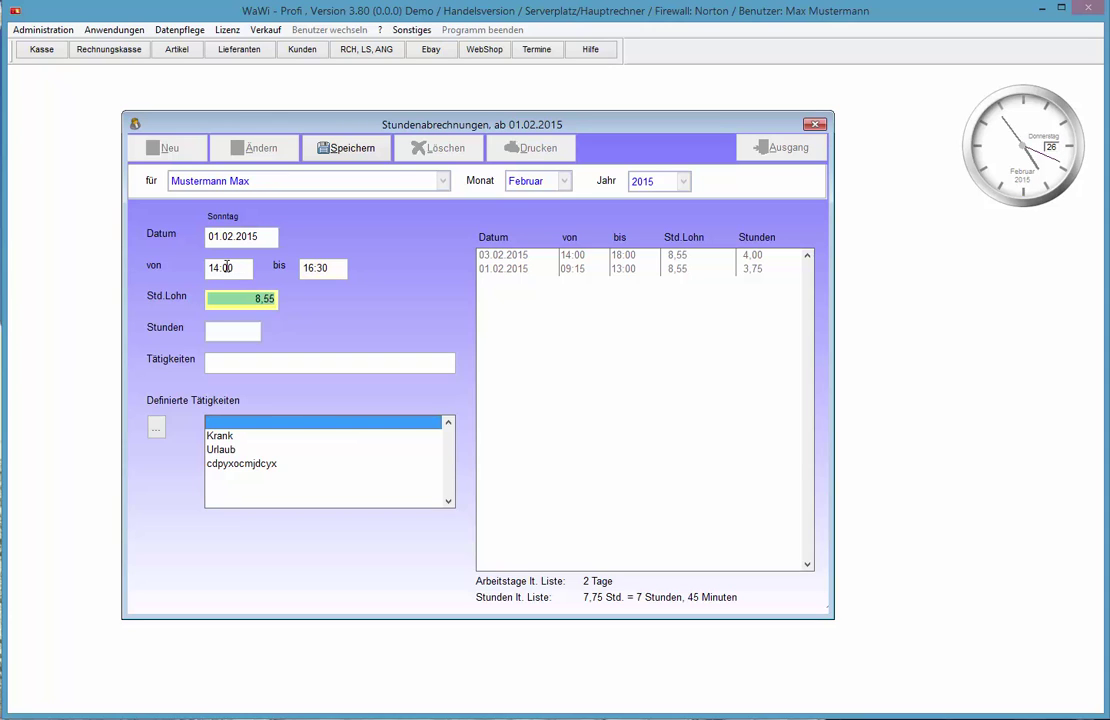
click(350, 150)
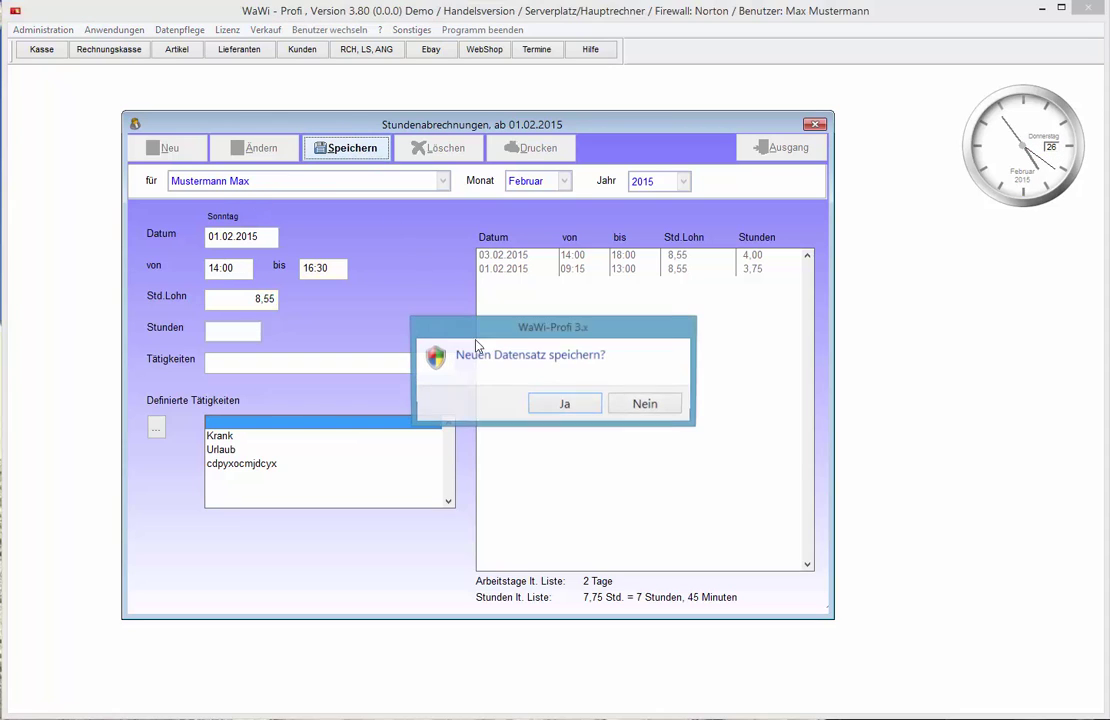
click(557, 406)
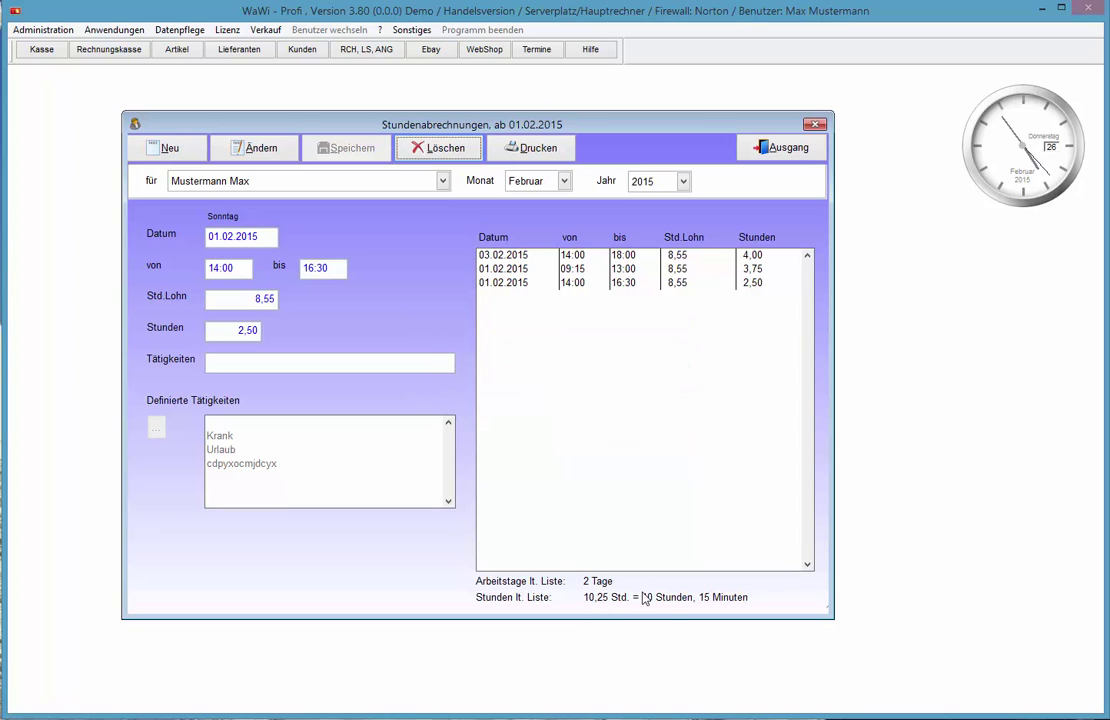
Change the end time of the 01.02.2015 entry starting at 09:15 to 12:00 and save it
click(510, 269)
click(510, 283)
click(510, 283)
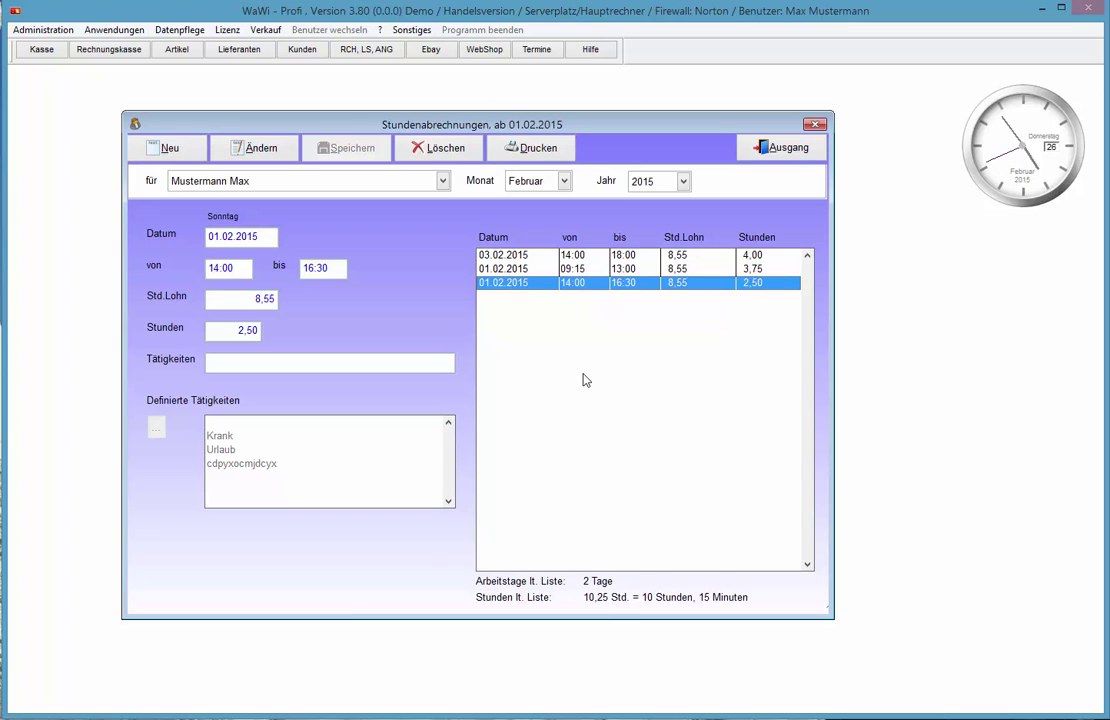
click(502, 270)
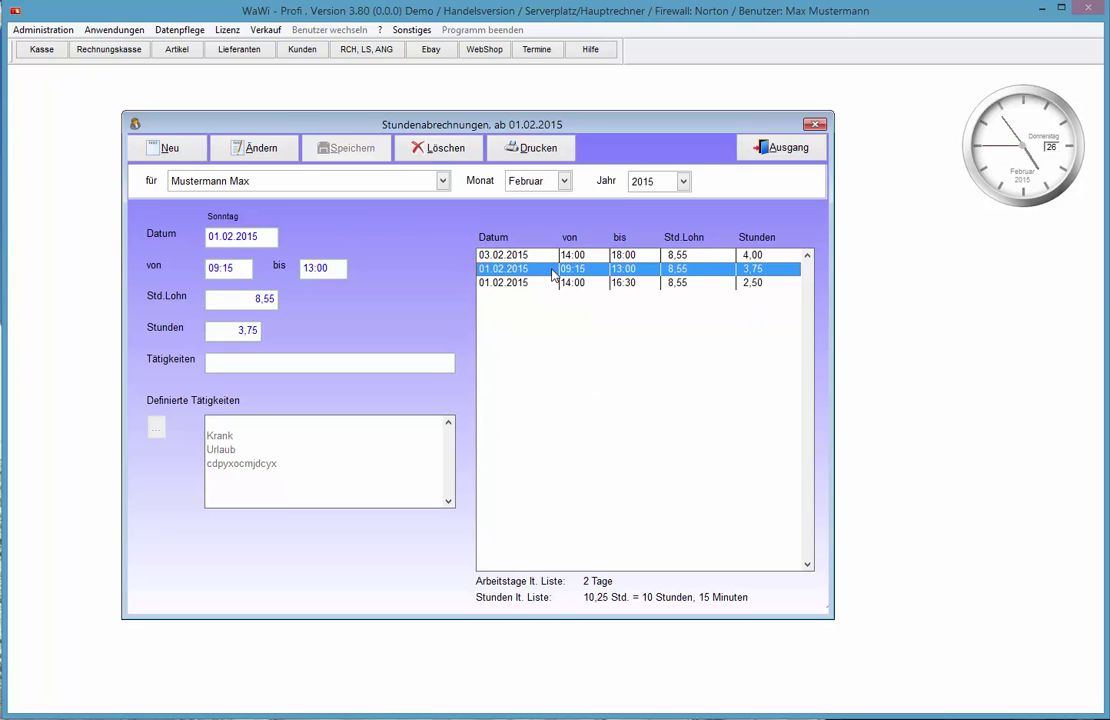
click(266, 156)
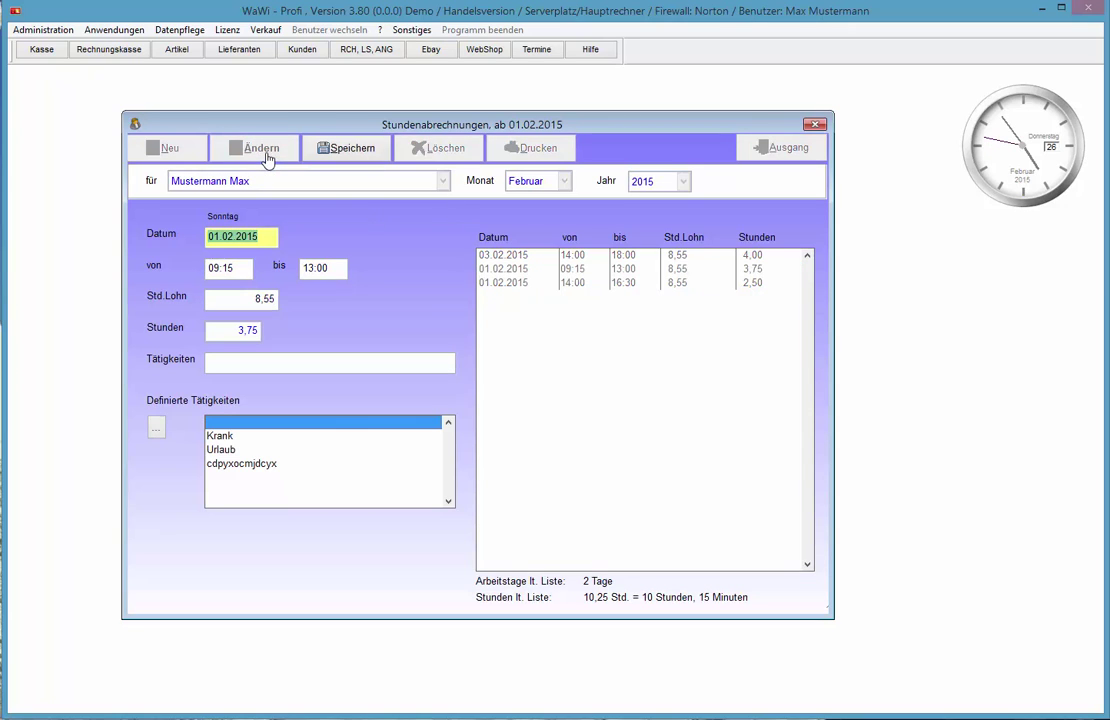
click(321, 268)
text(12:00)
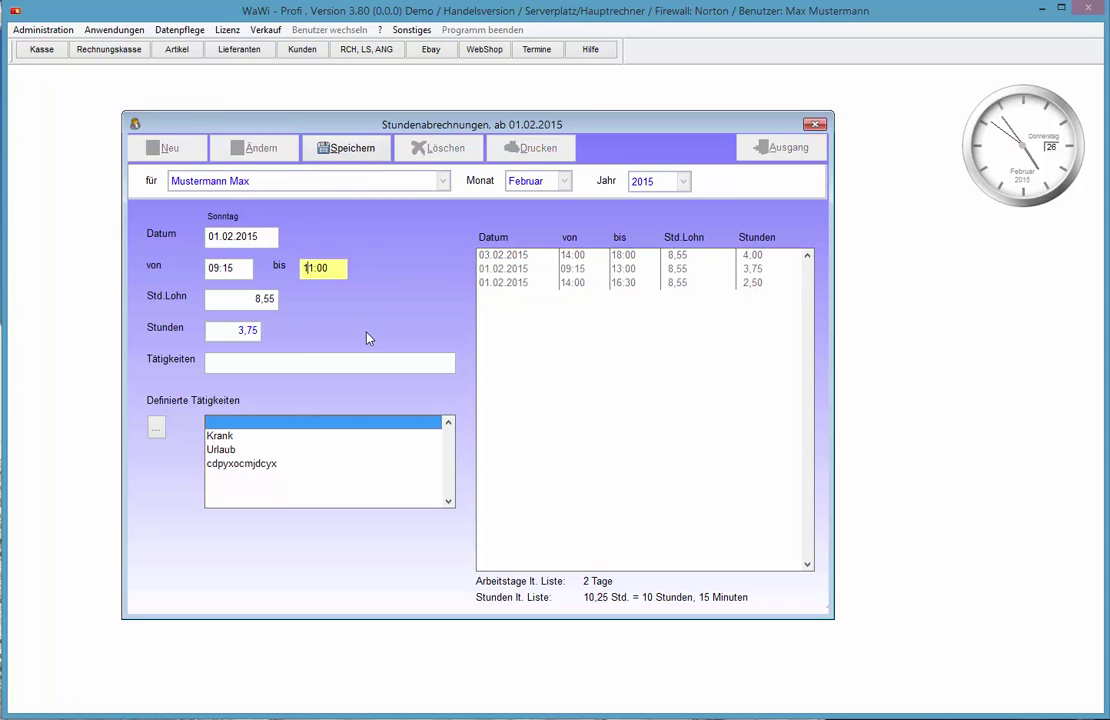
key(Tab)
click(346, 148)
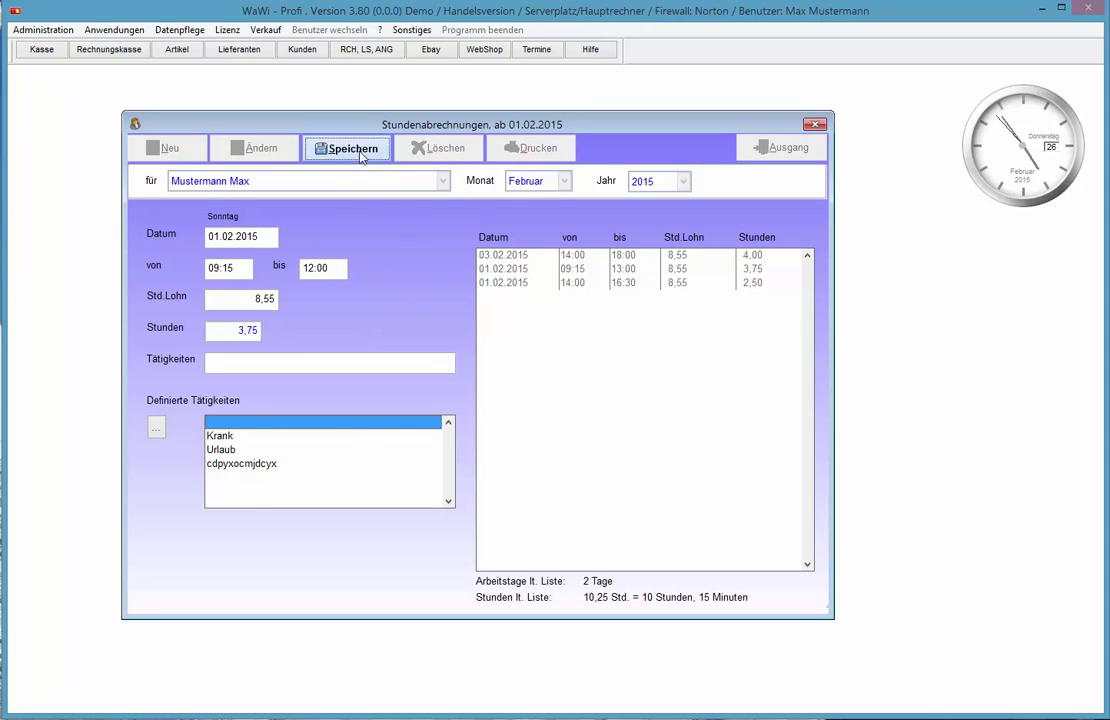
click(566, 412)
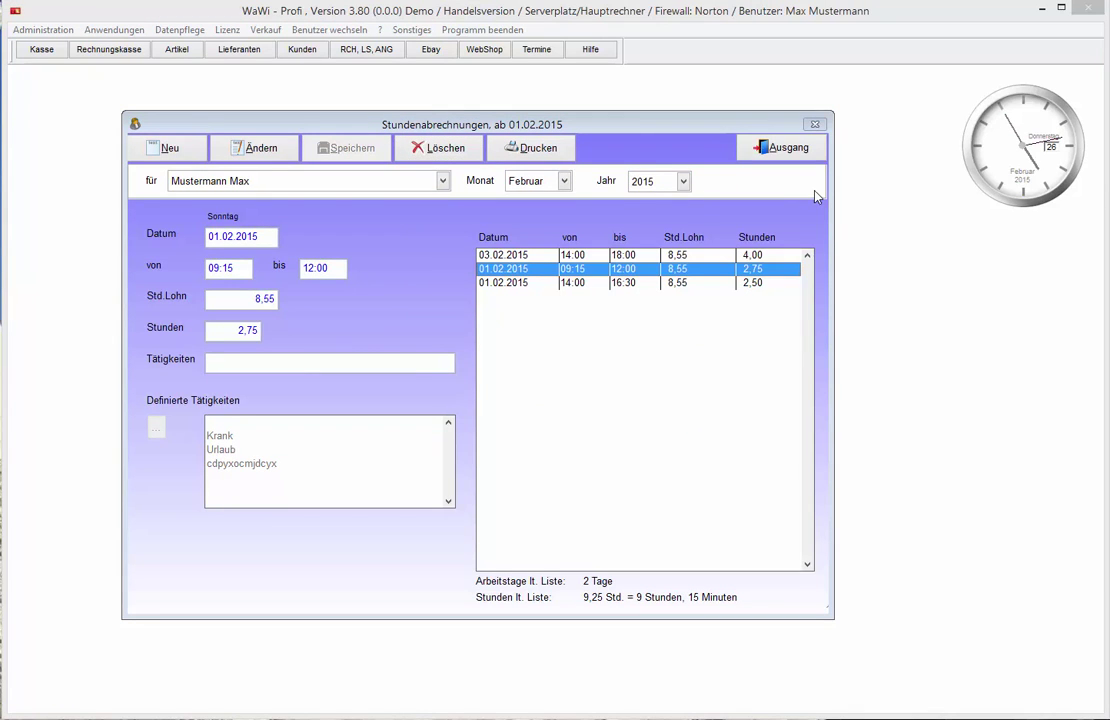
Preview the printable hours statement for February 2015, move its window aside to view the whole page, and close the preview
click(555, 150)
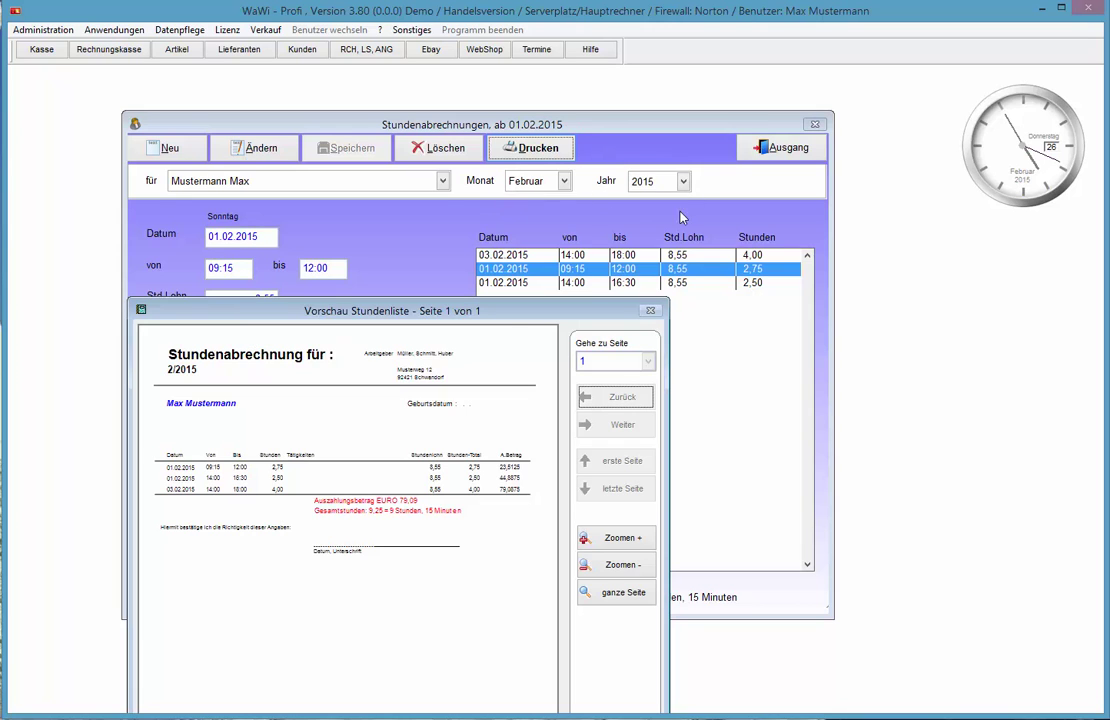
drag(515, 317, 404, 91)
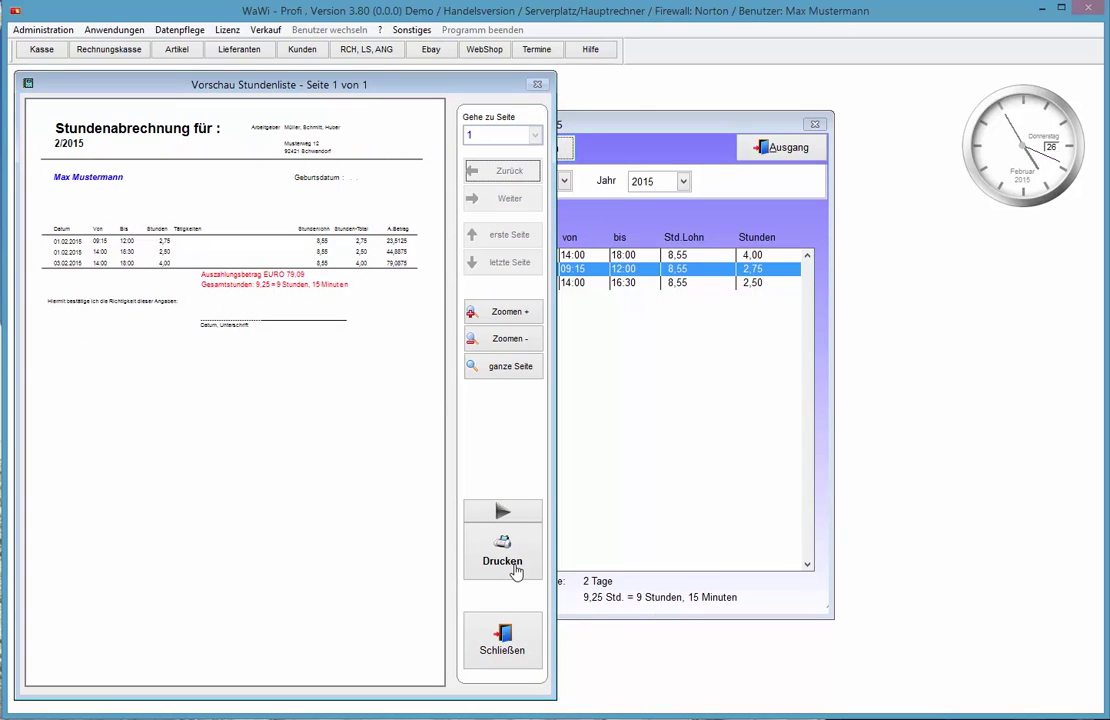
click(527, 656)
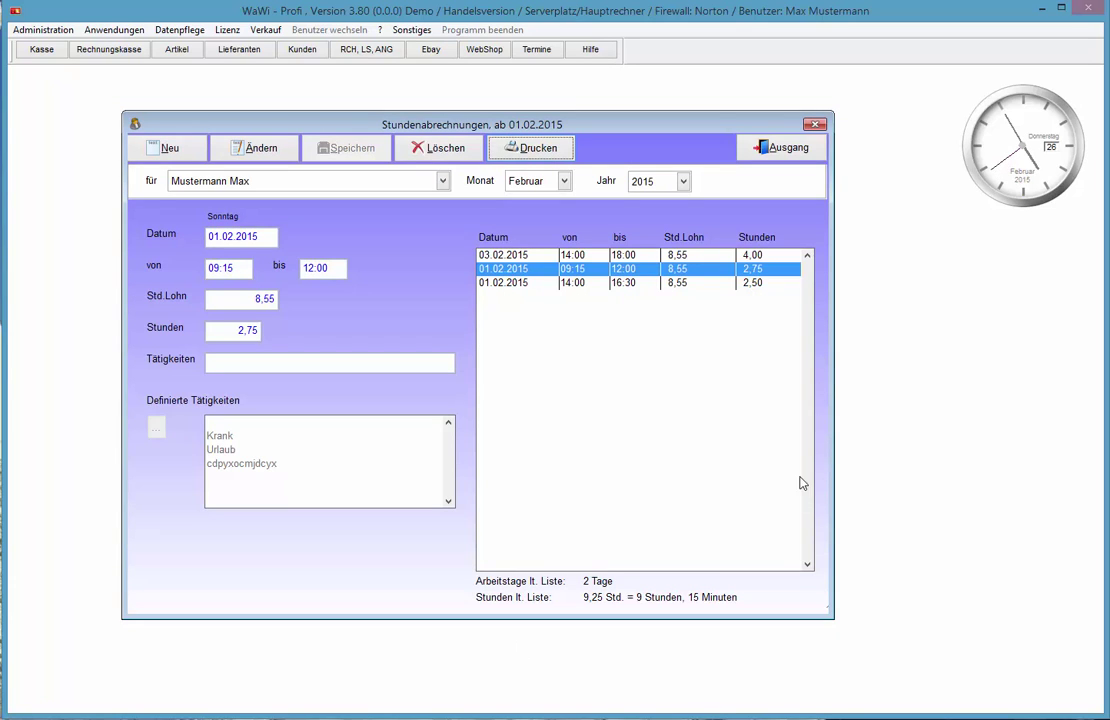
Check the available months while keeping Februar, then view the print preview of the hours list again and close it
click(547, 181)
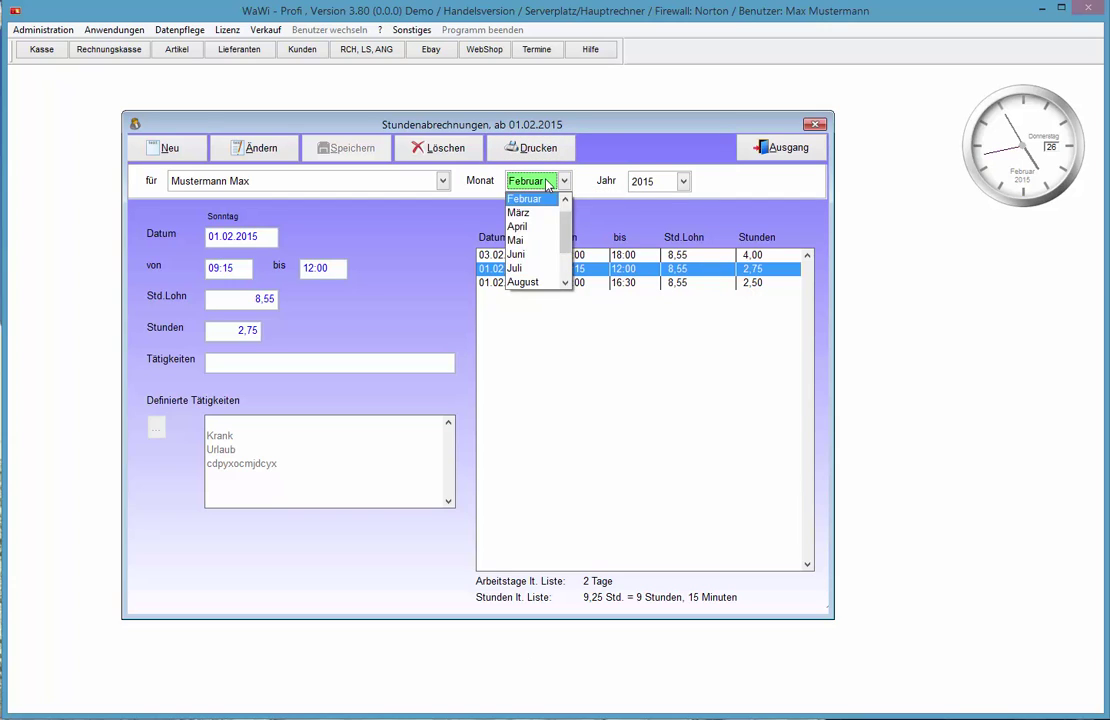
click(547, 181)
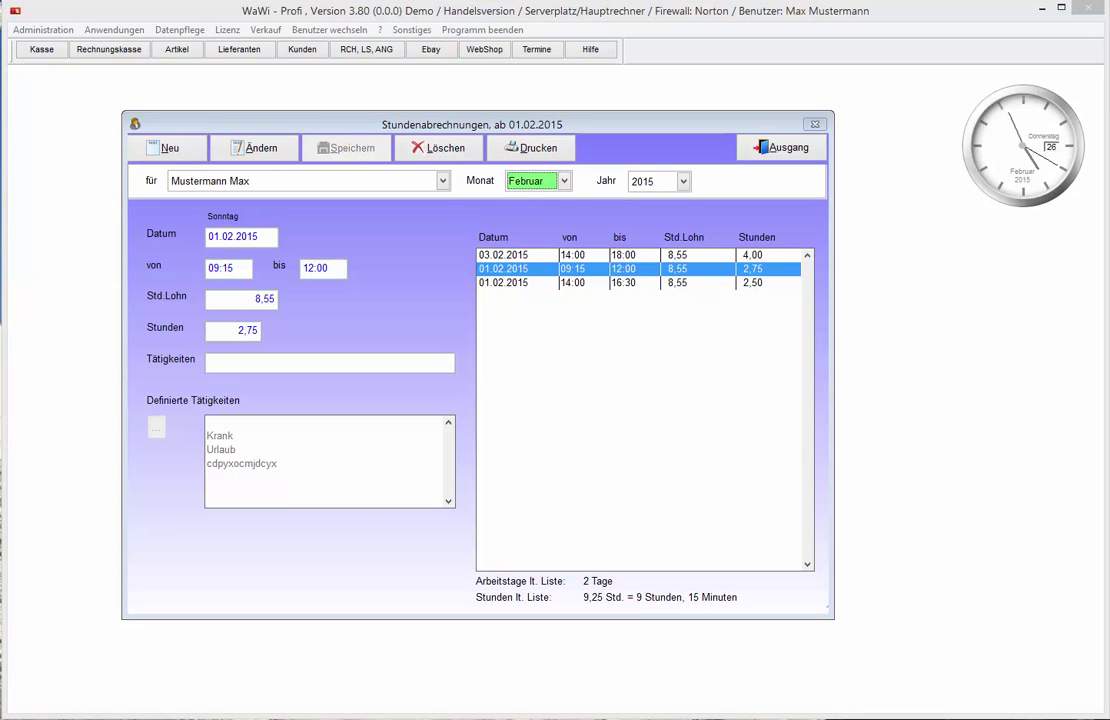
click(530, 148)
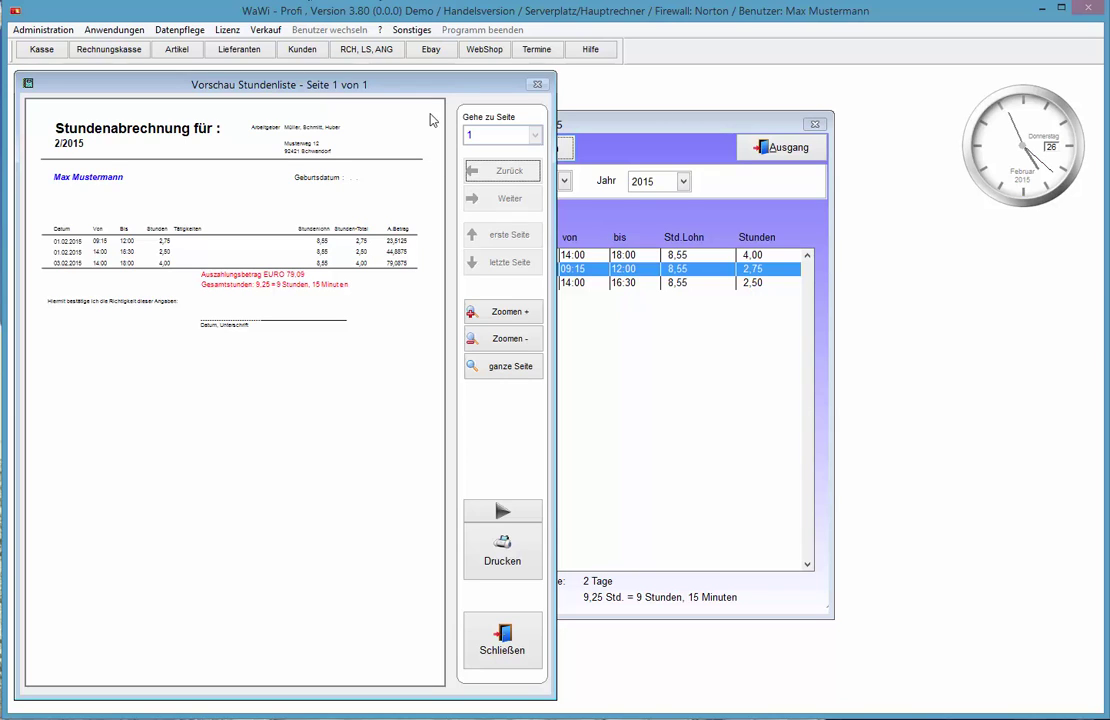
click(506, 636)
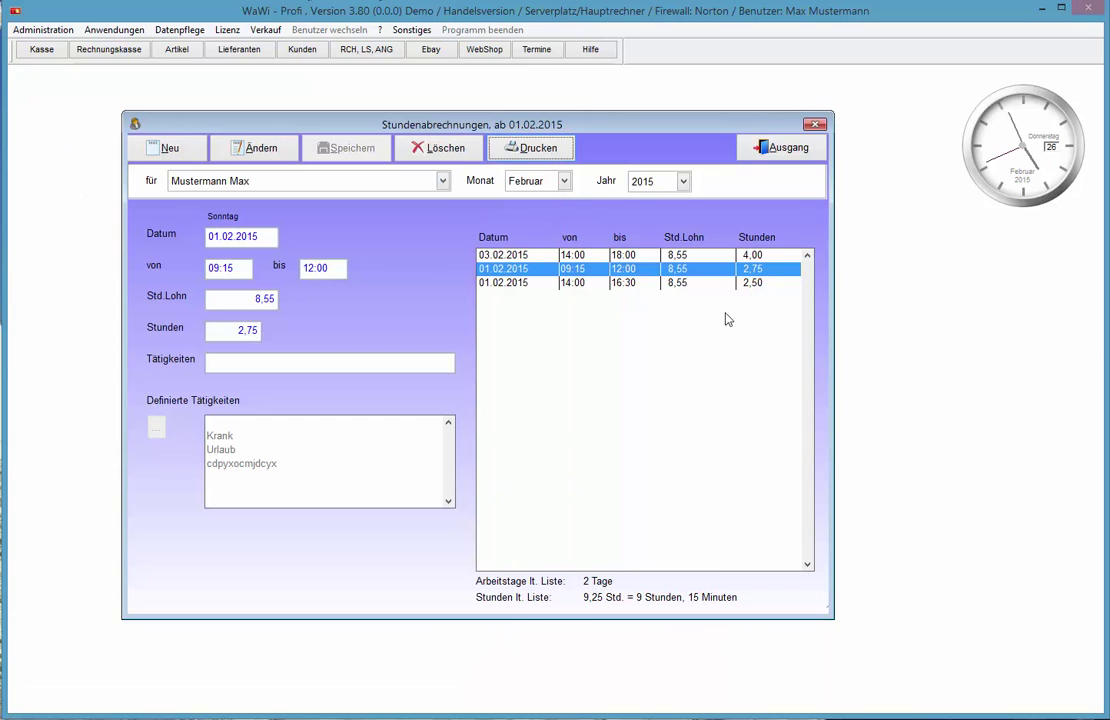
Exit the hours accounting, reopen it with the hours lists from 01.02.2015, and select the 01.02.2015 entry from 09:15 to 12:00
click(783, 152)
click(785, 165)
click(634, 426)
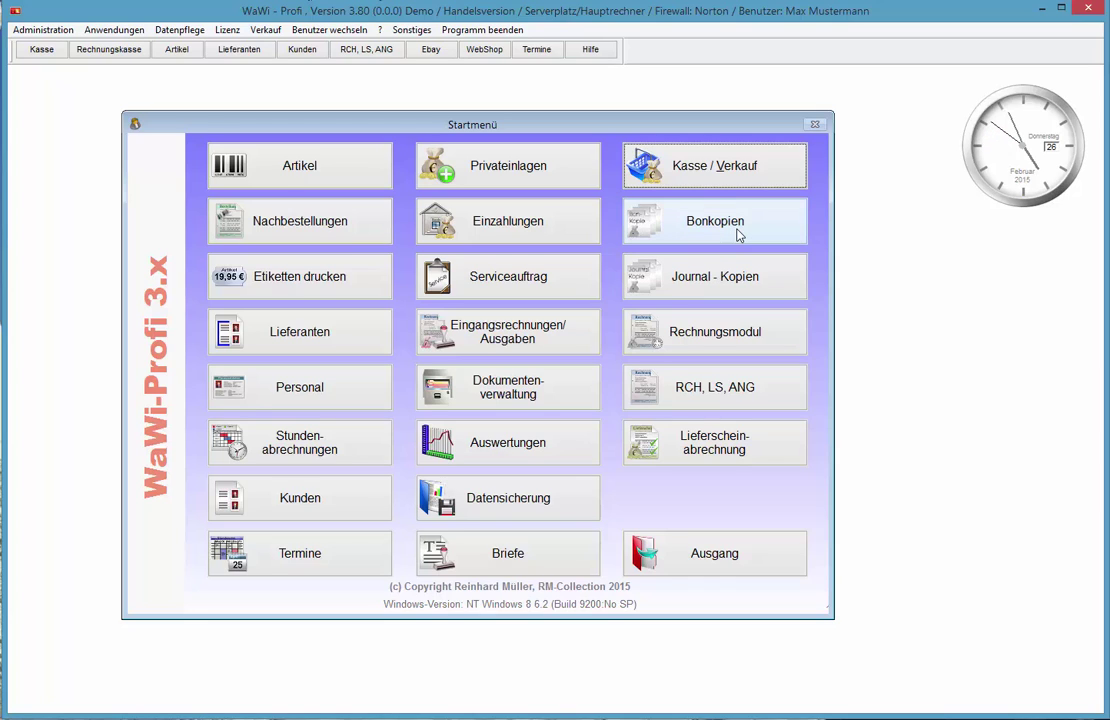
click(323, 442)
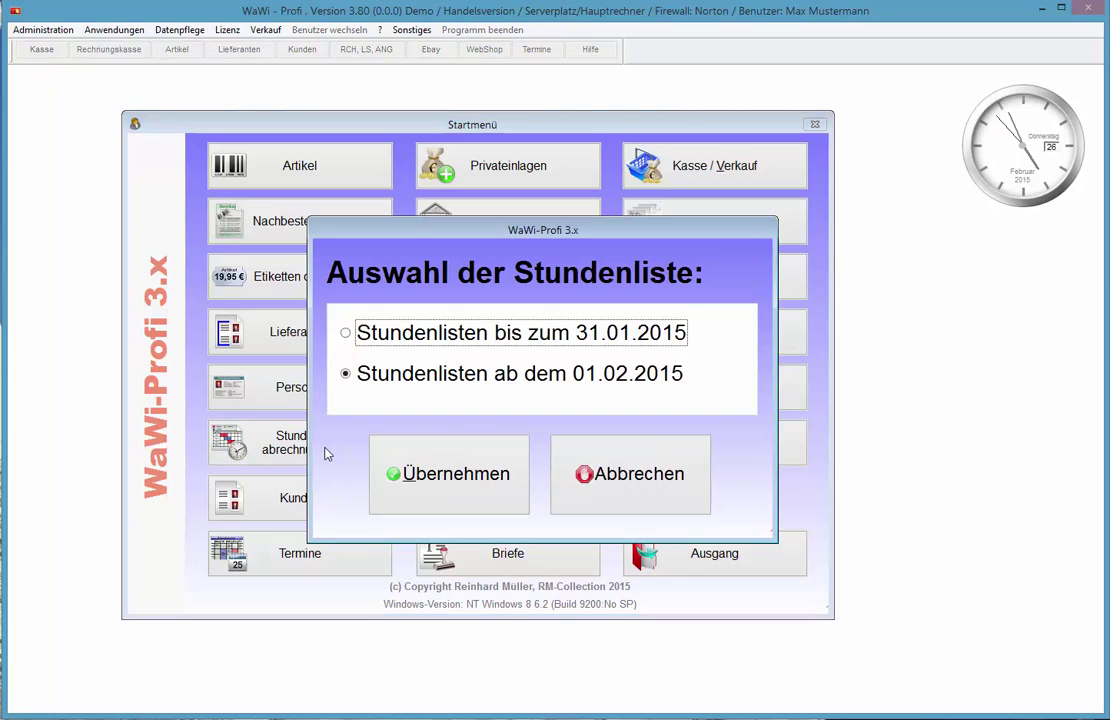
click(437, 445)
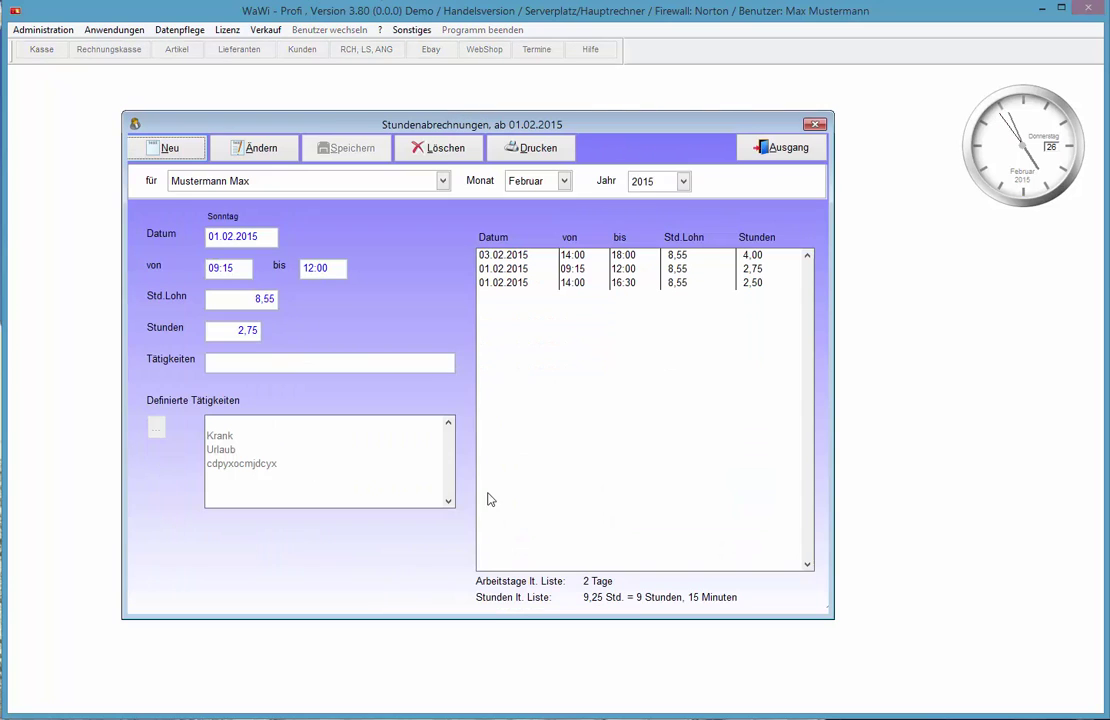
click(507, 270)
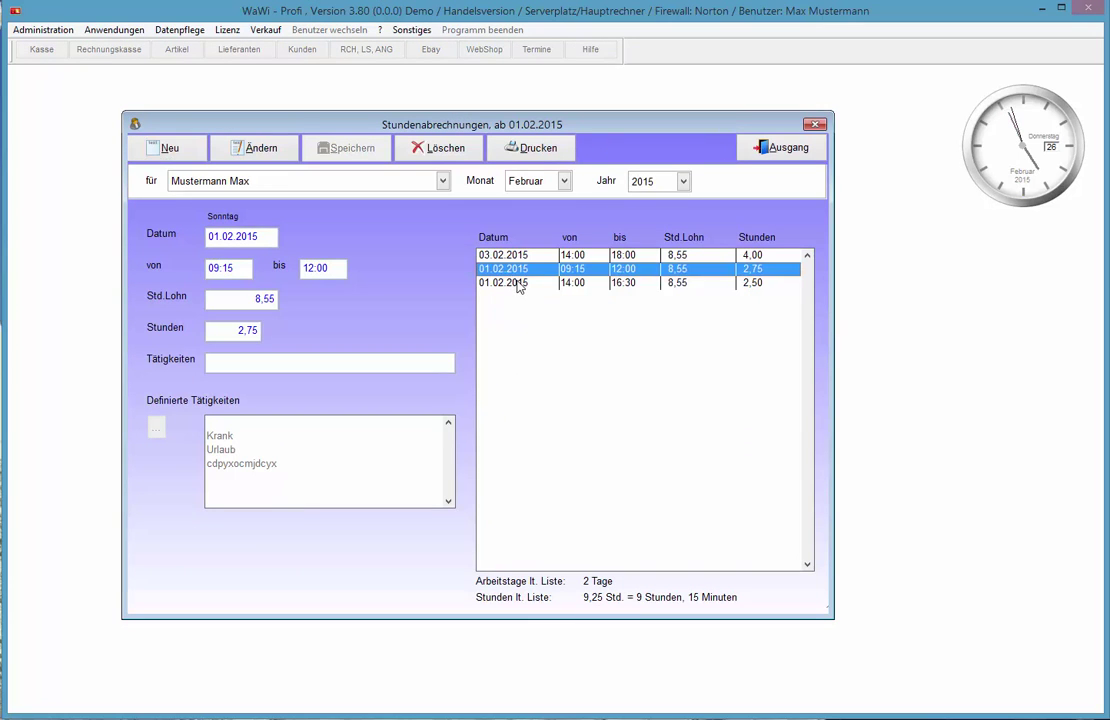